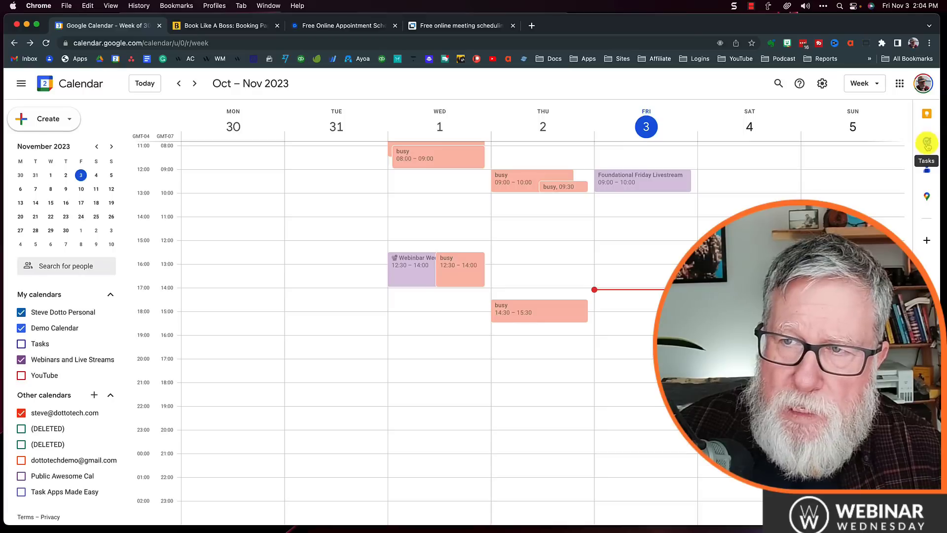
Step: Show the Tasks side panel with the Default List, including Check trackable, beside the week view
{"action": "left_click", "coordinate": [927, 143]}
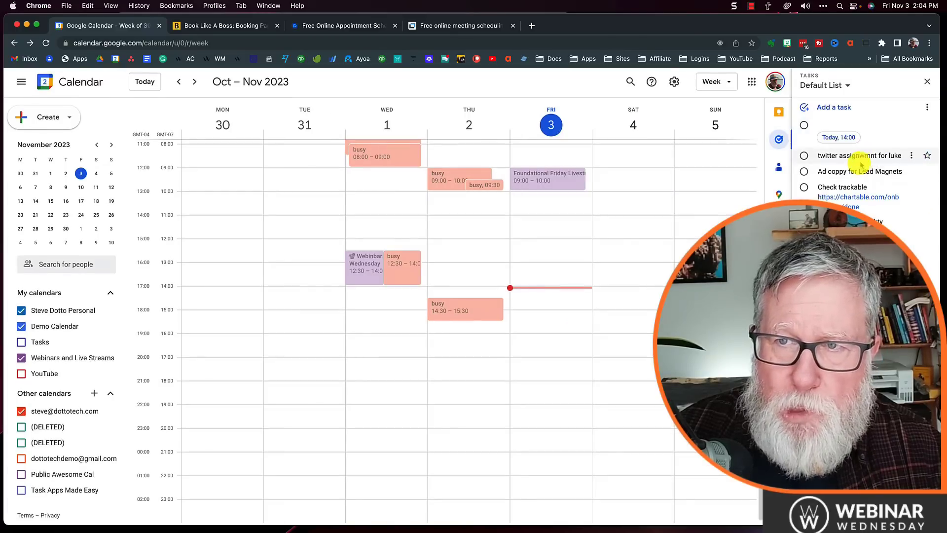
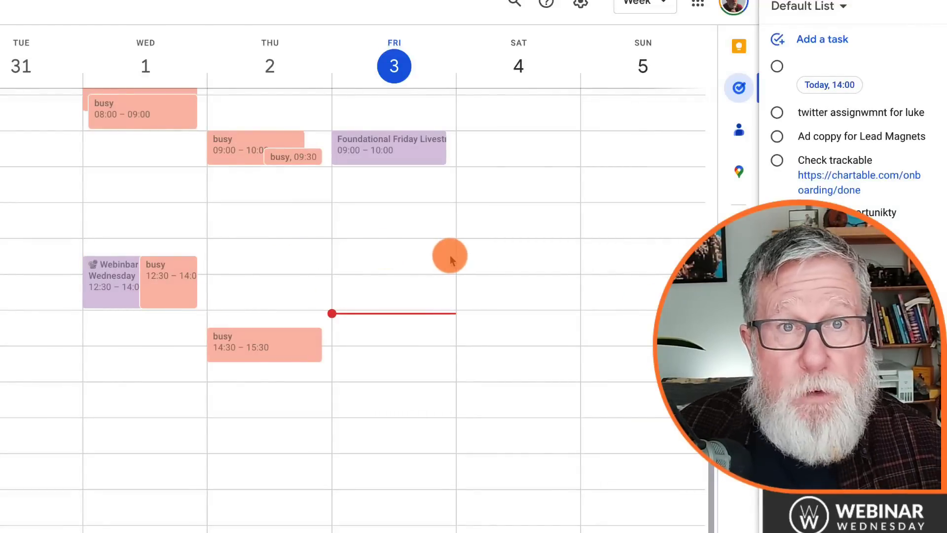
Step: Draft an untitled task for Friday 3 November at 12:00, keeping it in the Default List
{"action": "left_click", "coordinate": [400, 258]}
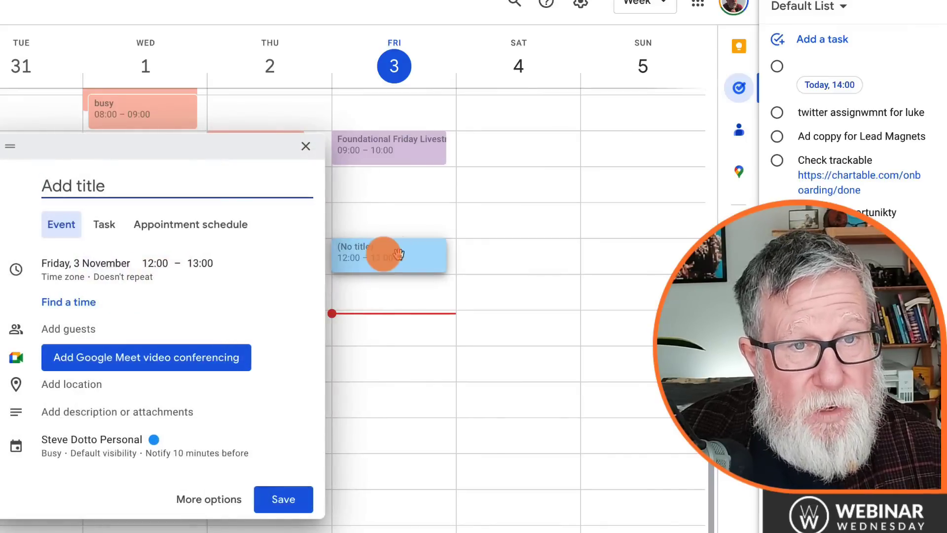
{"action": "left_click", "coordinate": [126, 228]}
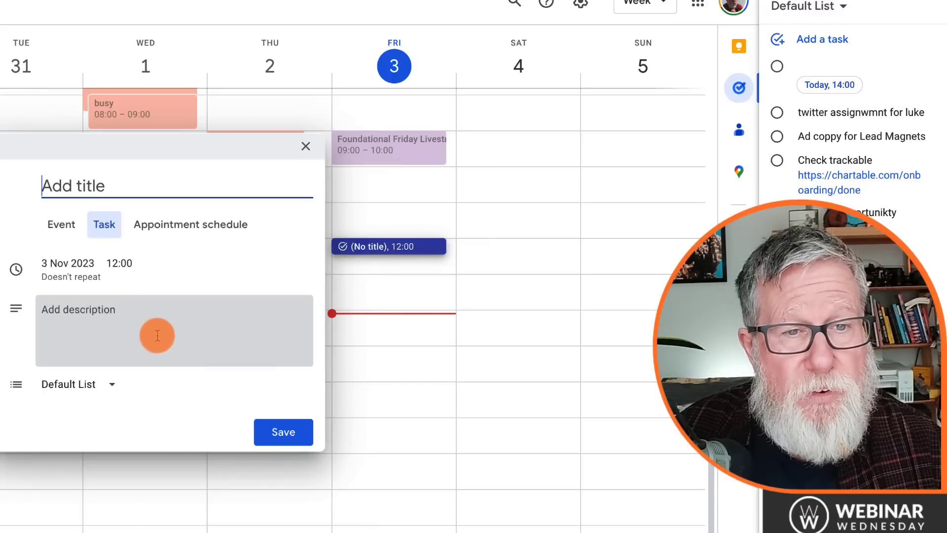
{"action": "left_click", "coordinate": [104, 311]}
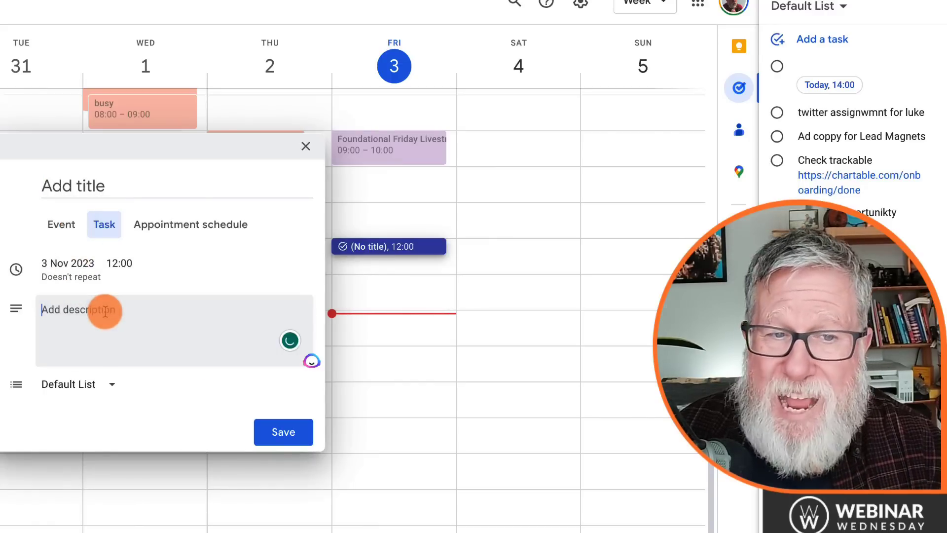
{"action": "left_click", "coordinate": [100, 386]}
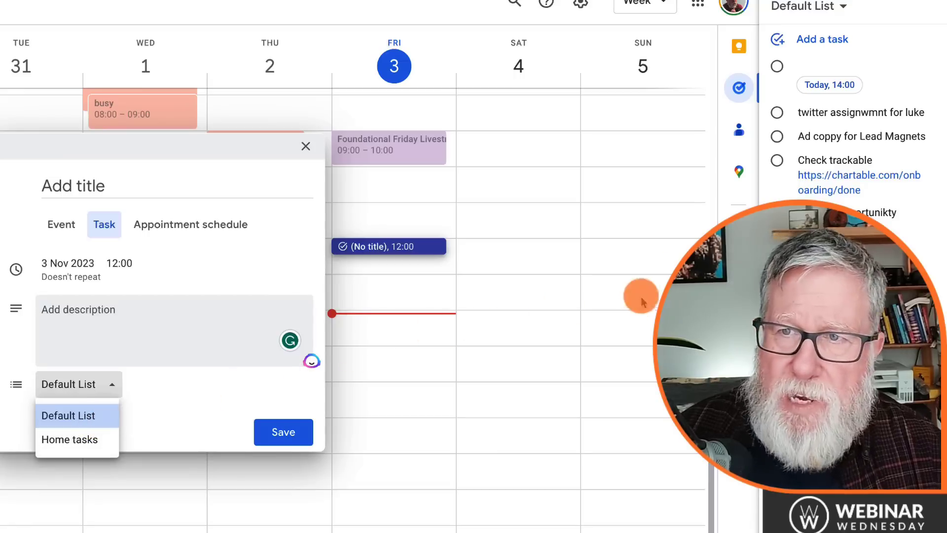
{"action": "left_click", "coordinate": [176, 417]}
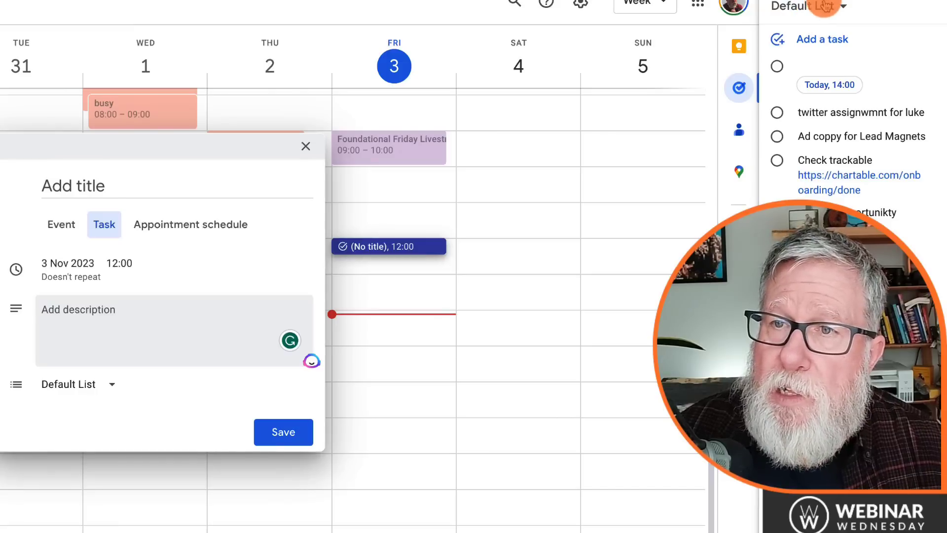
Step: Create a new task list named 'Accounting'
{"action": "left_click", "coordinate": [827, 8]}
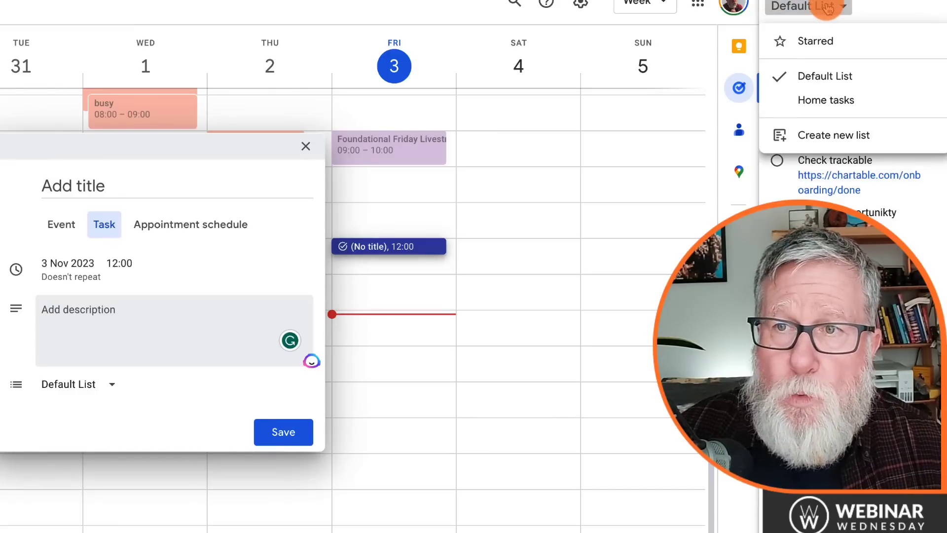
{"action": "left_click", "coordinate": [841, 134]}
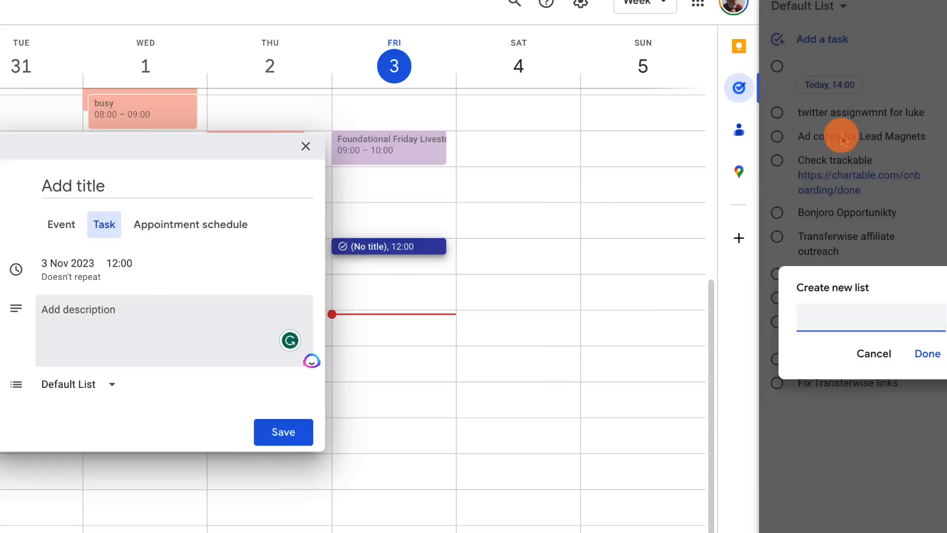
{"action": "type", "text": "Accounting"}
{"action": "key", "text": "Return"}
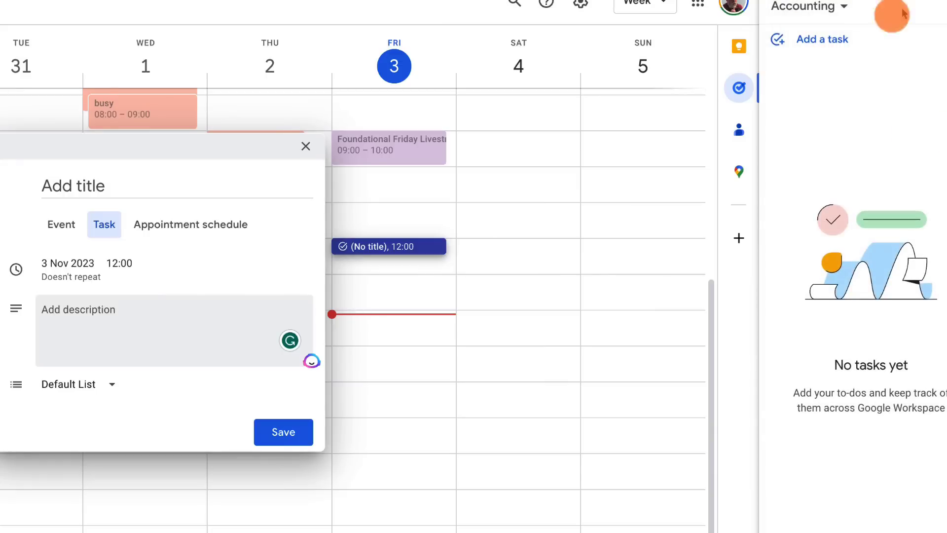
Step: Confirm Accounting appears among the task lists and discard the unsaved Friday draft
{"action": "left_click", "coordinate": [826, 10]}
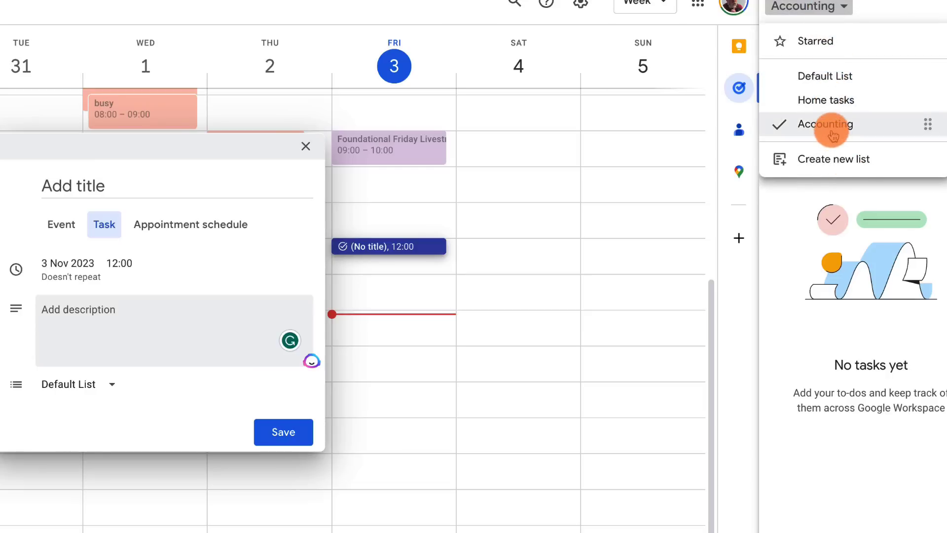
{"action": "left_click", "coordinate": [715, 99]}
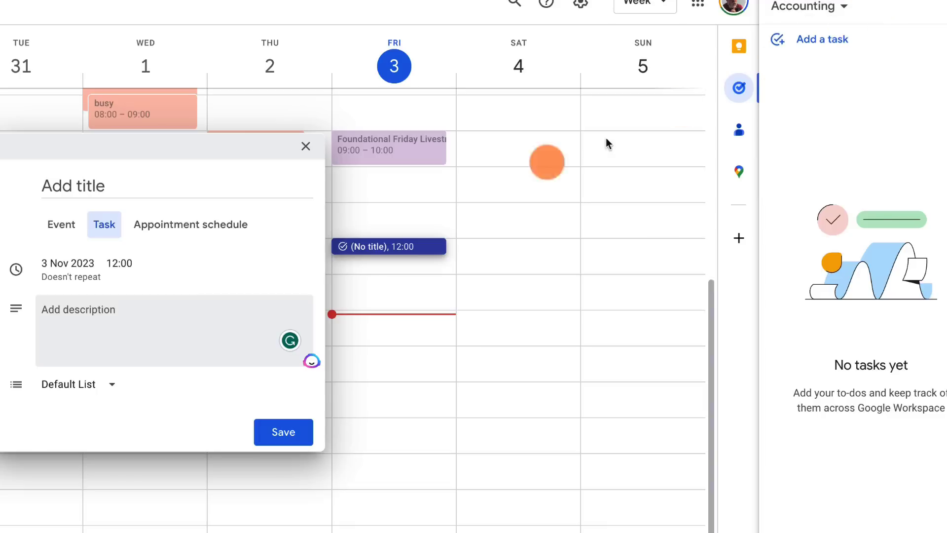
{"action": "left_click", "coordinate": [464, 147]}
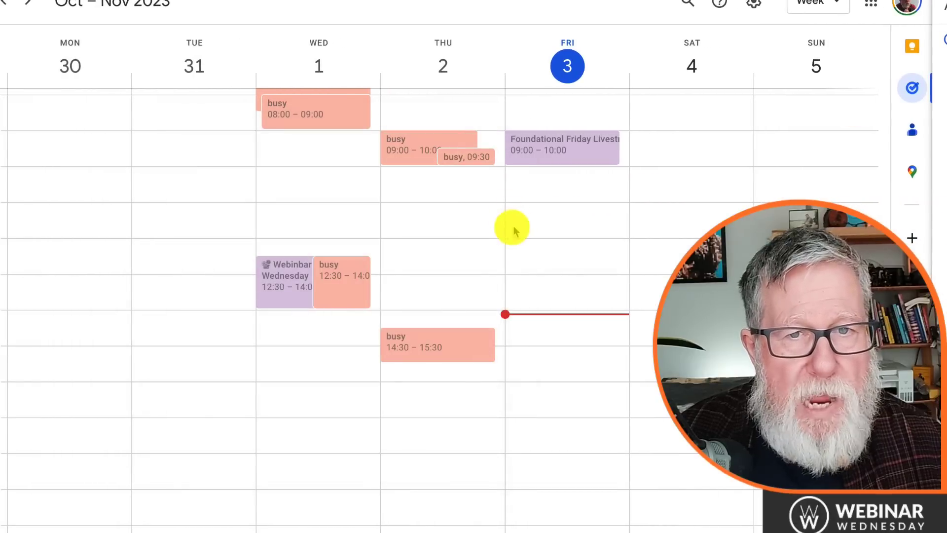
Step: Draft a task for Thursday 2 November at 11:30 and bring up its task list choices
{"action": "left_click", "coordinate": [422, 230]}
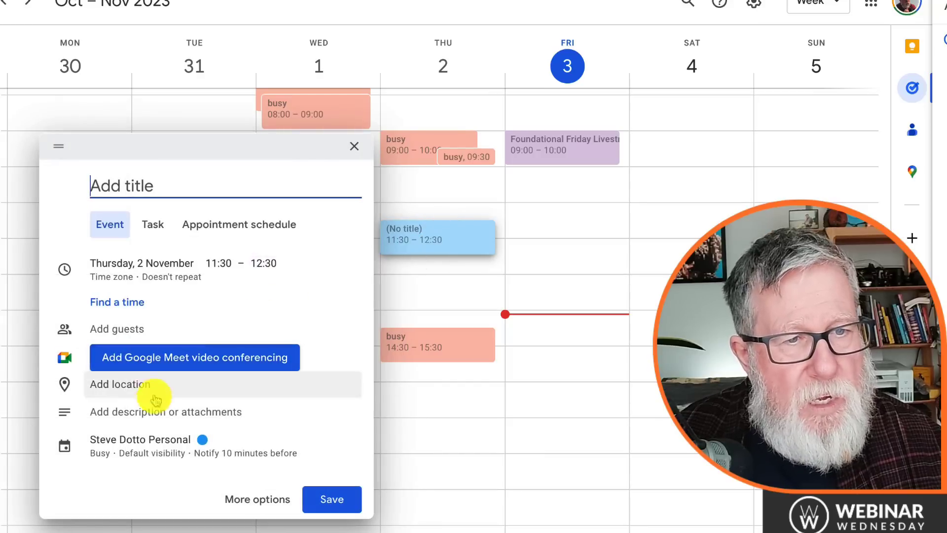
{"action": "left_click", "coordinate": [153, 224]}
{"action": "left_click", "coordinate": [159, 393]}
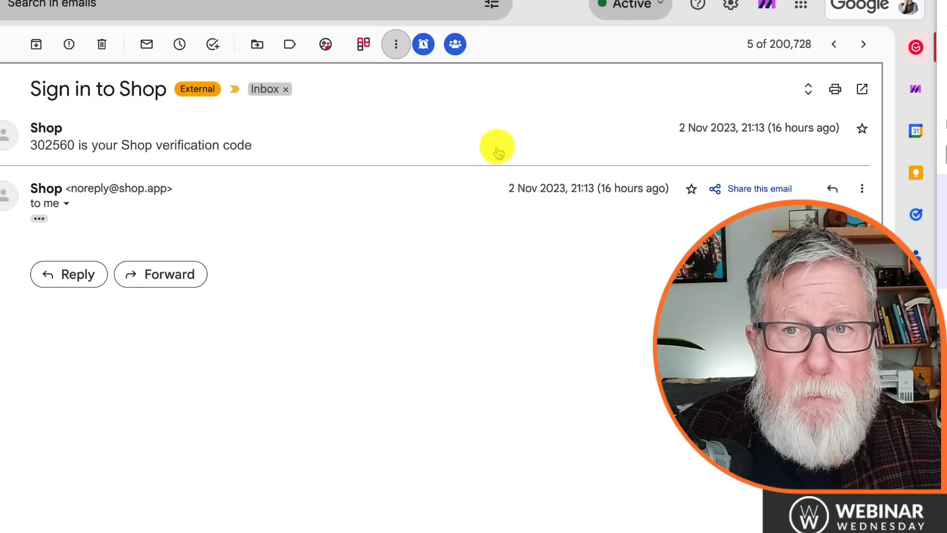
Step: Check the email's More menu without choosing anything, then add the 'Sign in to Shop' email to Tasks
{"action": "left_click", "coordinate": [397, 48]}
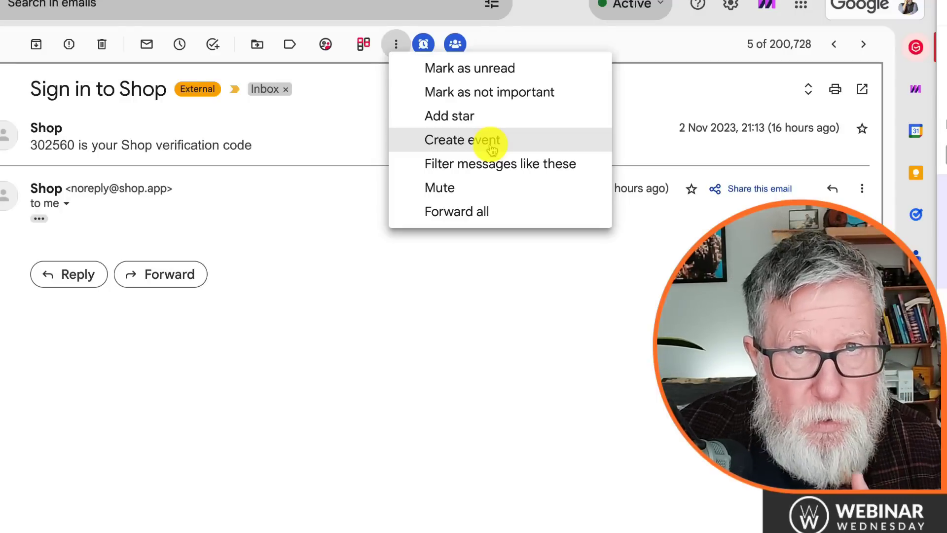
{"action": "left_click", "coordinate": [534, 335]}
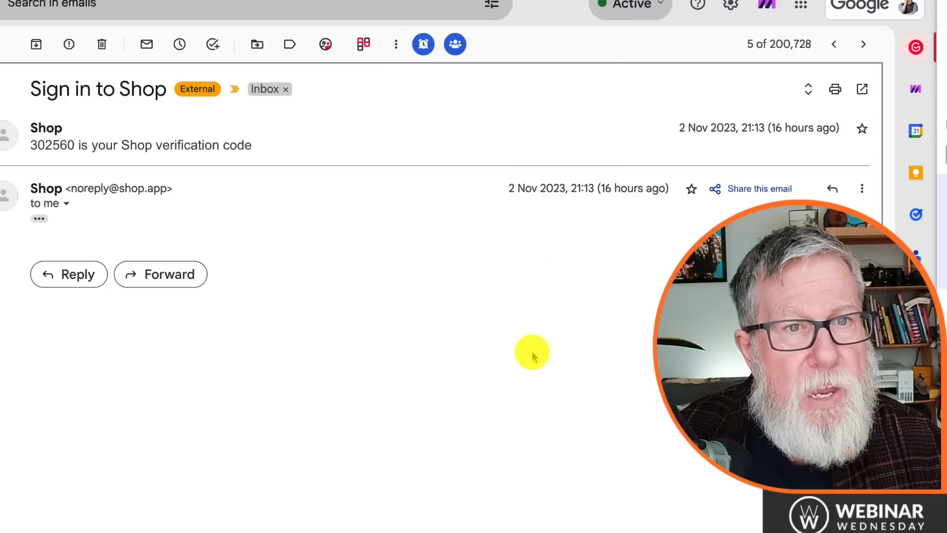
{"action": "left_click", "coordinate": [213, 46]}
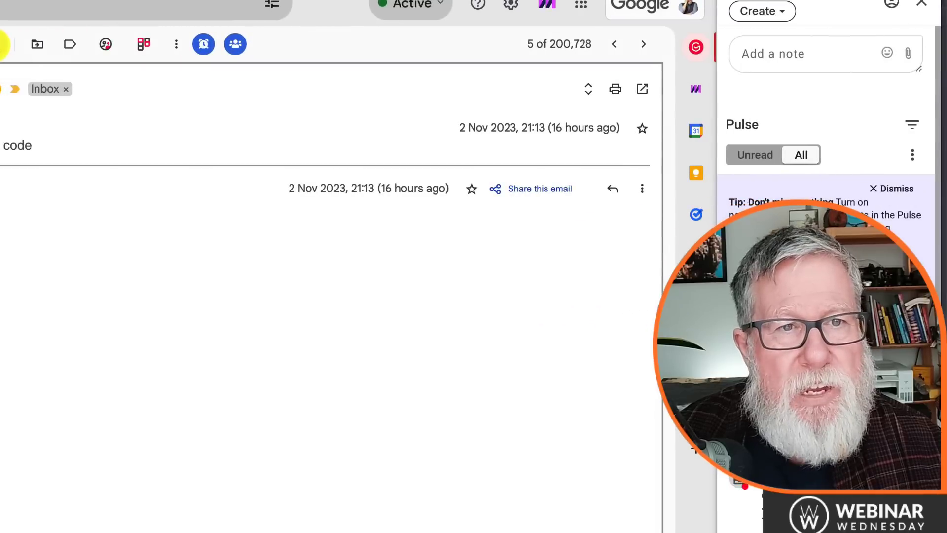
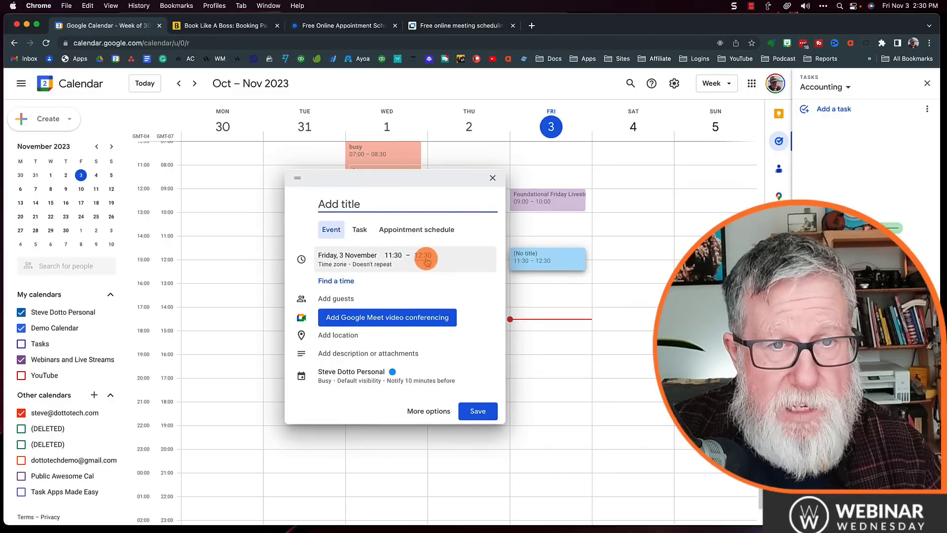
Step: Make the new entry an appointment schedule and name it 'Steves Schedule'
{"action": "left_click", "coordinate": [415, 230]}
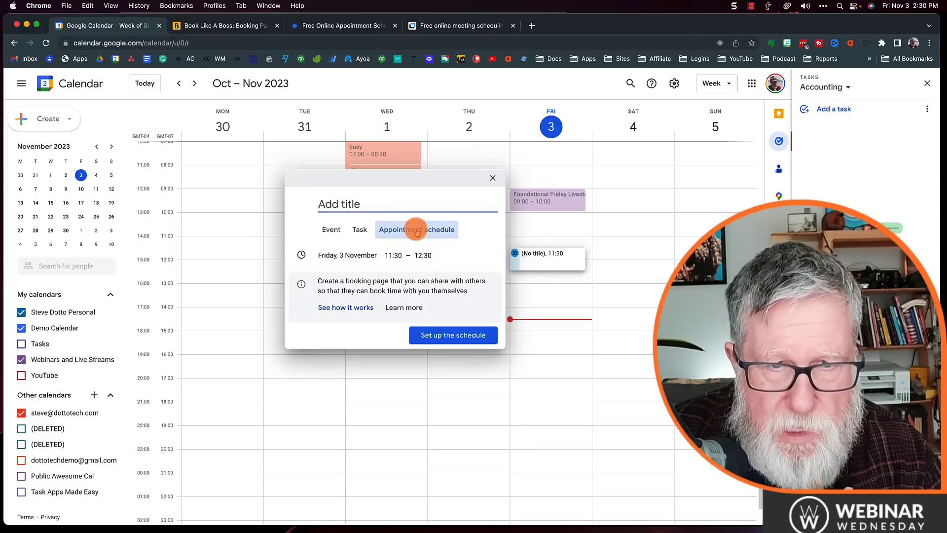
{"action": "left_click", "coordinate": [460, 337]}
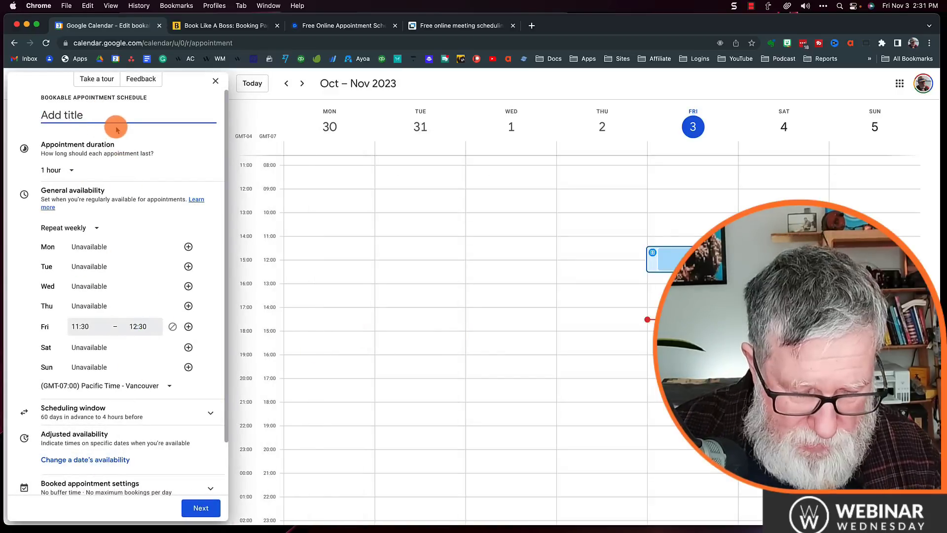
{"action": "type", "text": "Steves"}
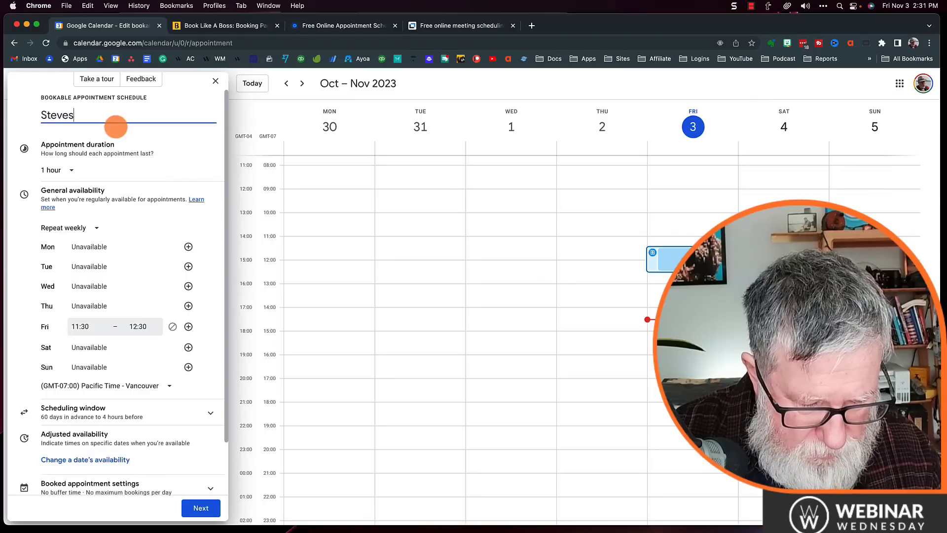
{"action": "type", "text": " Schedule"}
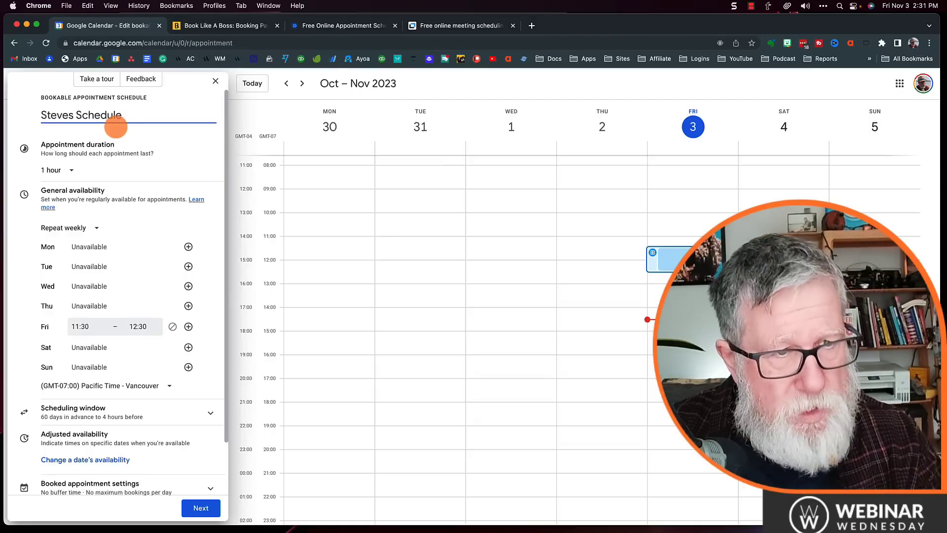
Step: Make Monday available from 09:00 to 11:00
{"action": "left_click", "coordinate": [120, 250]}
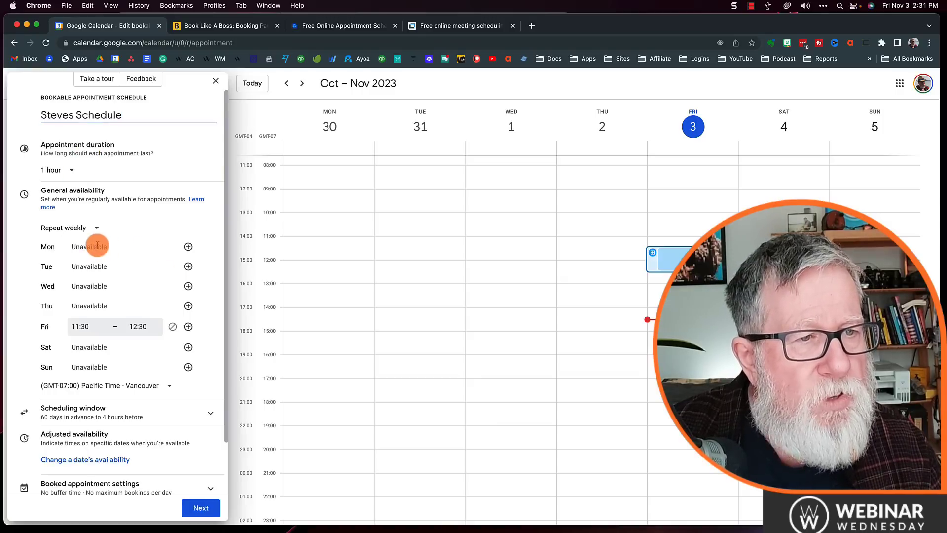
{"action": "left_click", "coordinate": [188, 247]}
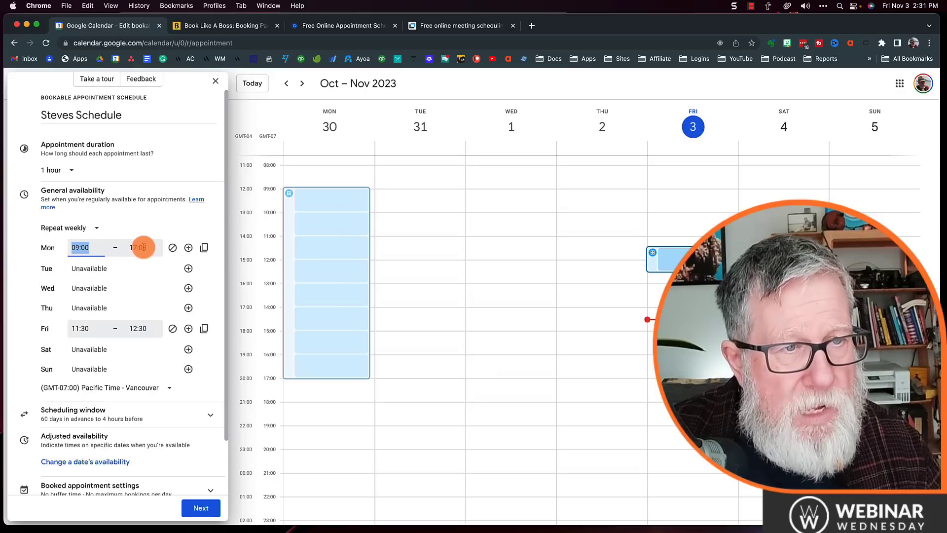
{"action": "left_click", "coordinate": [143, 247]}
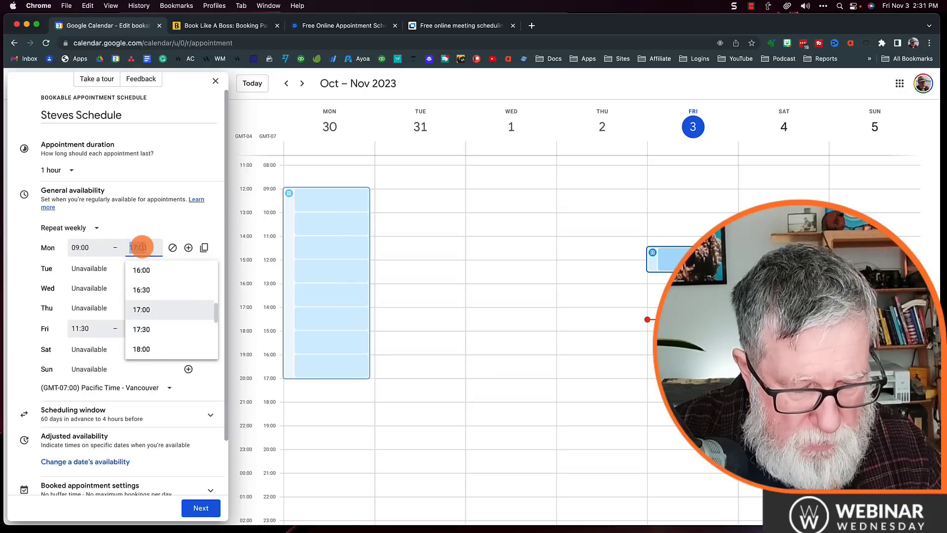
{"action": "type", "text": "11:00"}
{"action": "key", "text": "Return"}
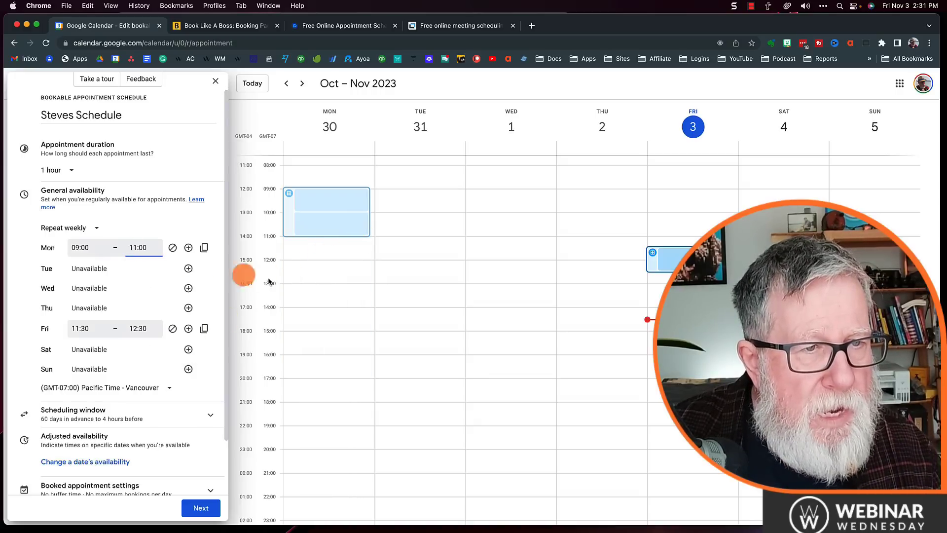
Step: Add a second Monday period 14:00–16:00 and make Tuesday available 09:00–17:00
{"action": "left_click", "coordinate": [189, 248]}
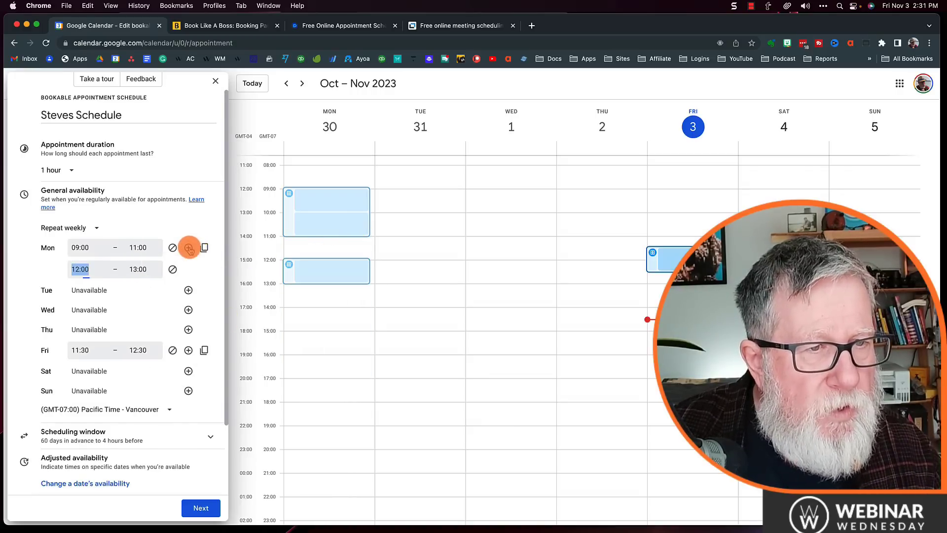
{"action": "type", "text": "2"}
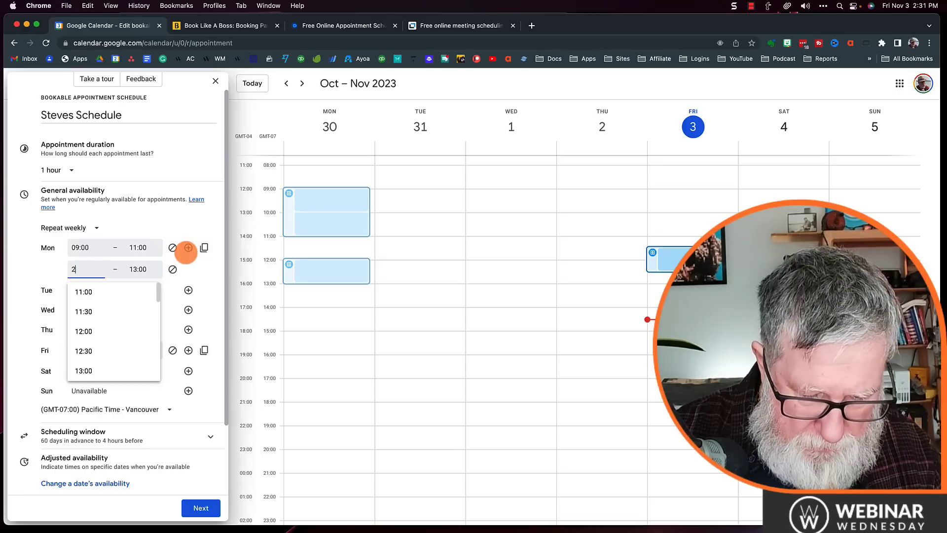
{"action": "type", "text": "pm"}
{"action": "key", "text": "Tab"}
{"action": "type", "text": "4"}
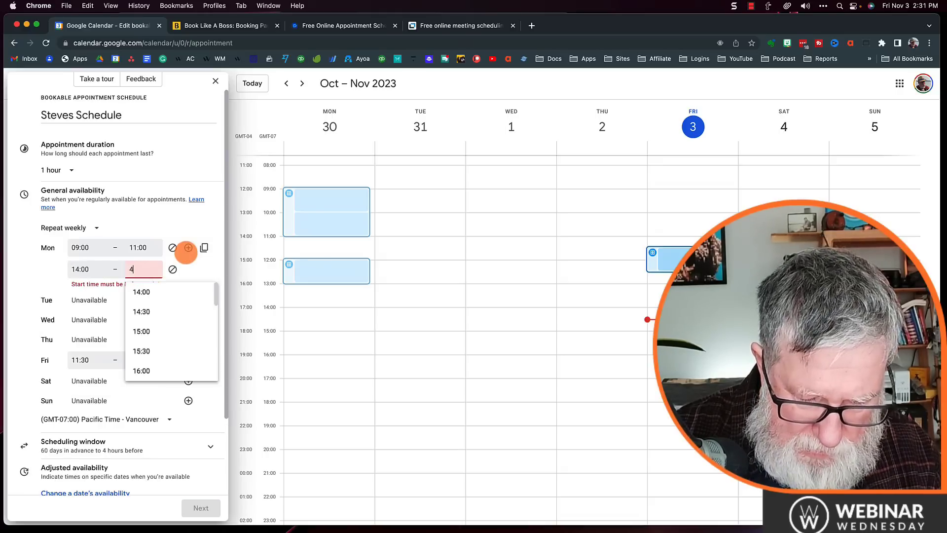
{"action": "type", "text": "p"}
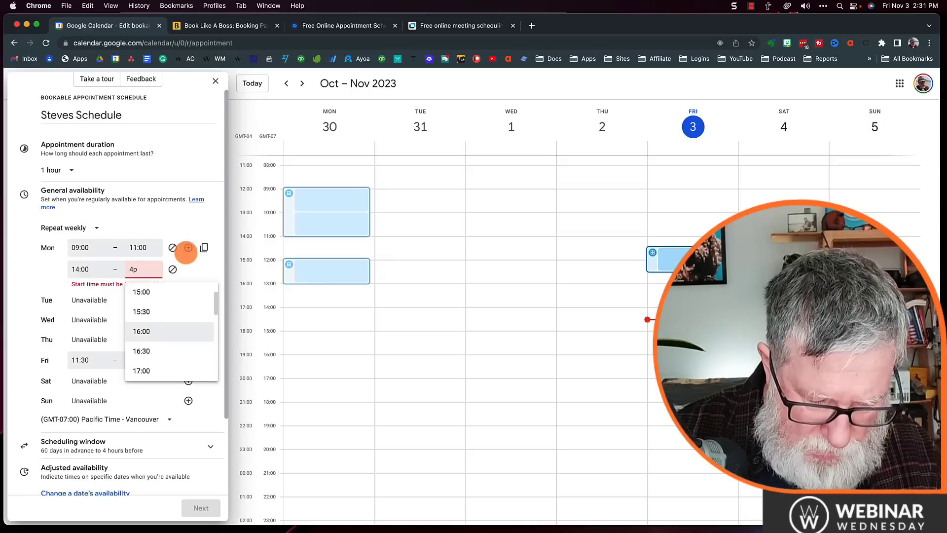
{"action": "type", "text": "m"}
{"action": "key", "text": "Return"}
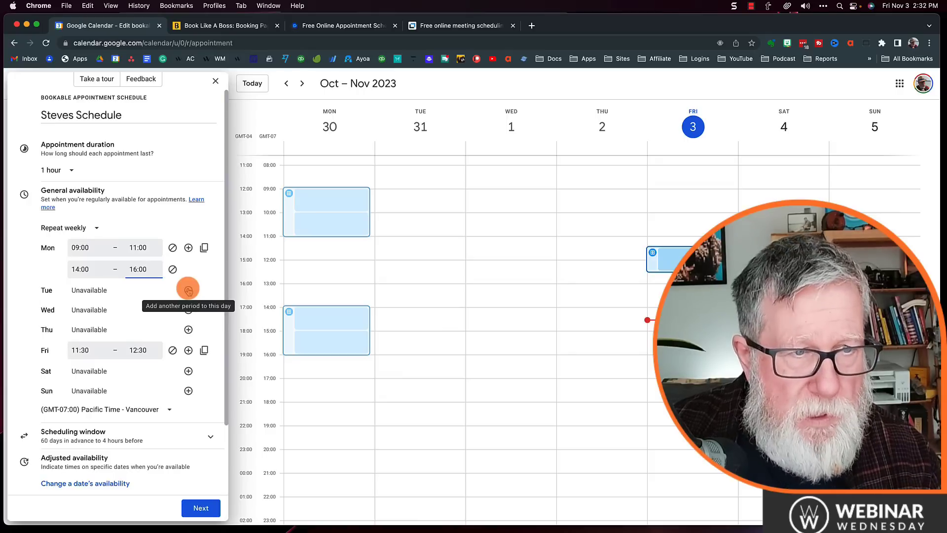
{"action": "left_click", "coordinate": [188, 290]}
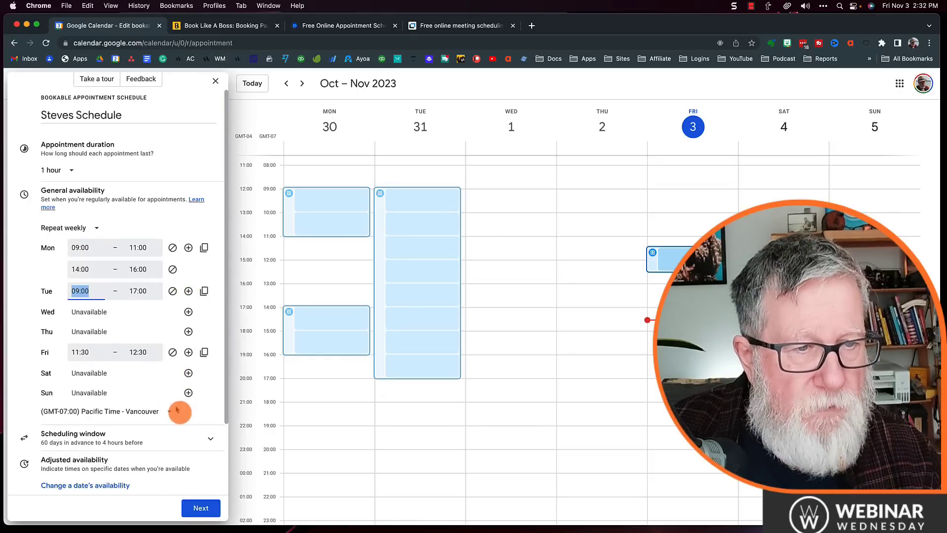
Step: Review the scheduling window (60 days ahead, 4 hours' notice) and leave date-specific availability unchanged
{"action": "scroll", "coordinate": [177, 410], "scroll_direction": "down", "scroll_amount": 4}
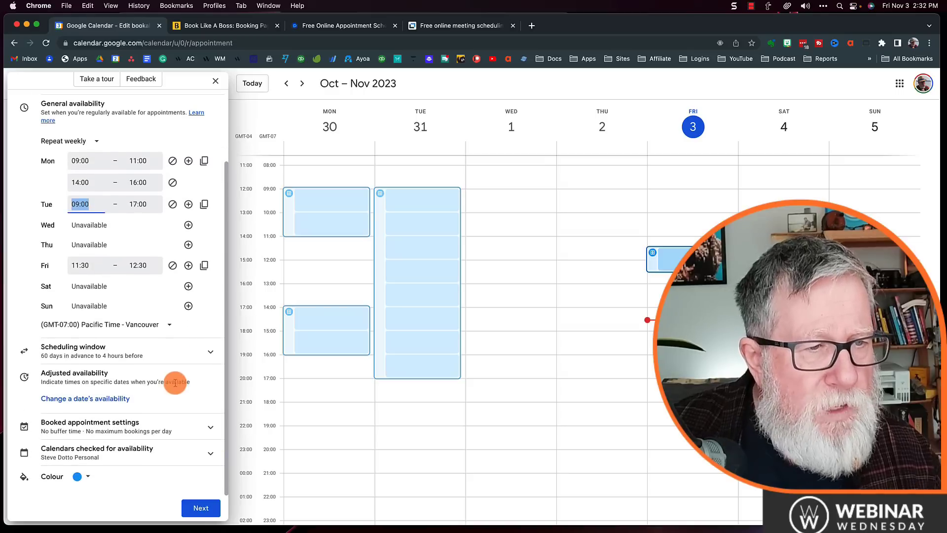
{"action": "left_click", "coordinate": [152, 356]}
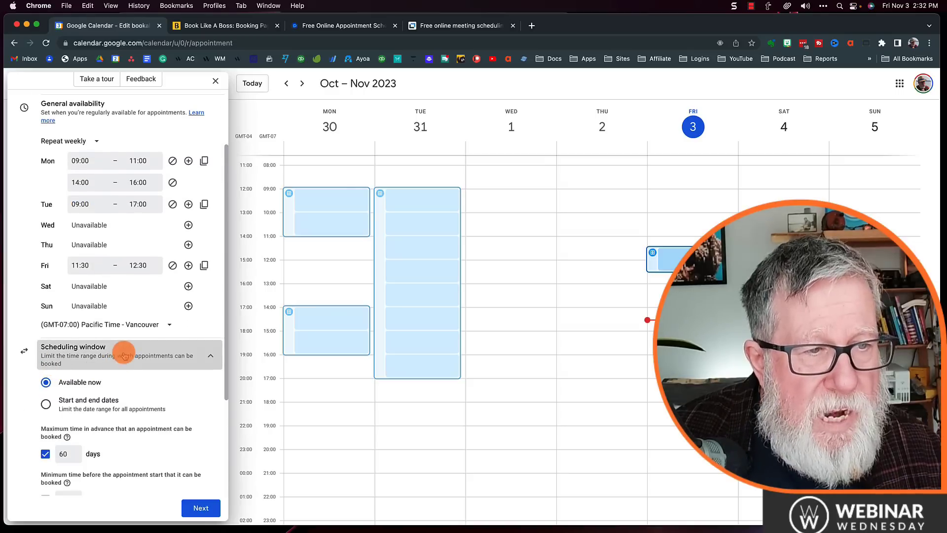
{"action": "scroll", "coordinate": [155, 387], "scroll_direction": "down", "scroll_amount": 2}
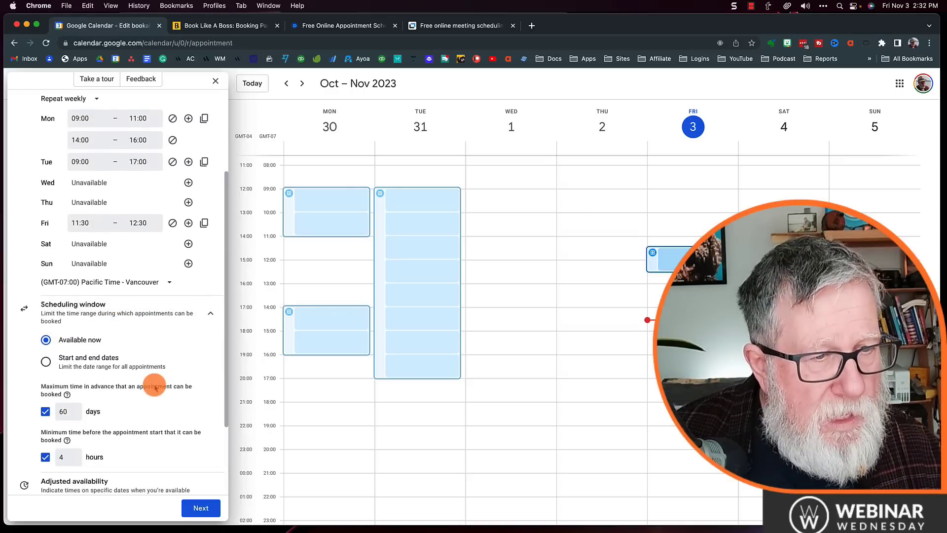
{"action": "scroll", "coordinate": [153, 385], "scroll_direction": "down", "scroll_amount": 4}
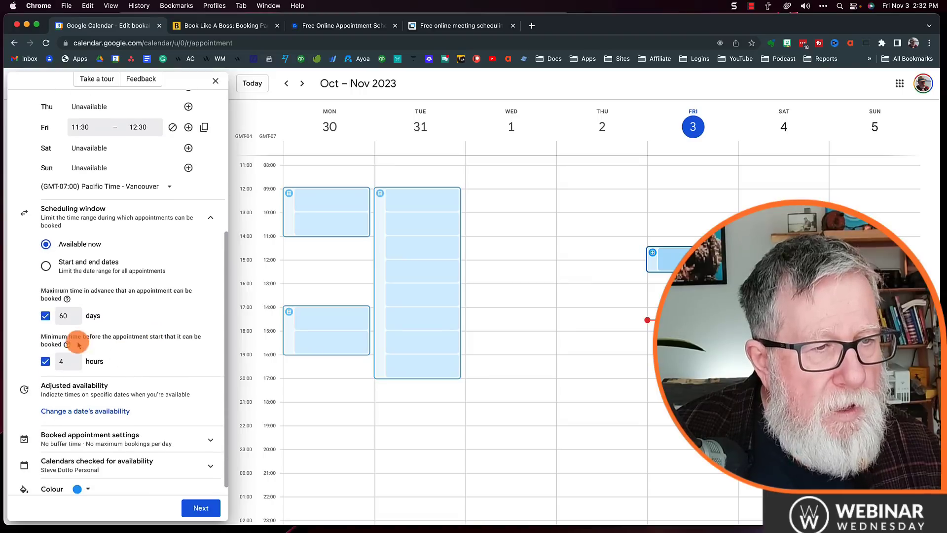
{"action": "scroll", "coordinate": [131, 359], "scroll_direction": "down", "scroll_amount": 1}
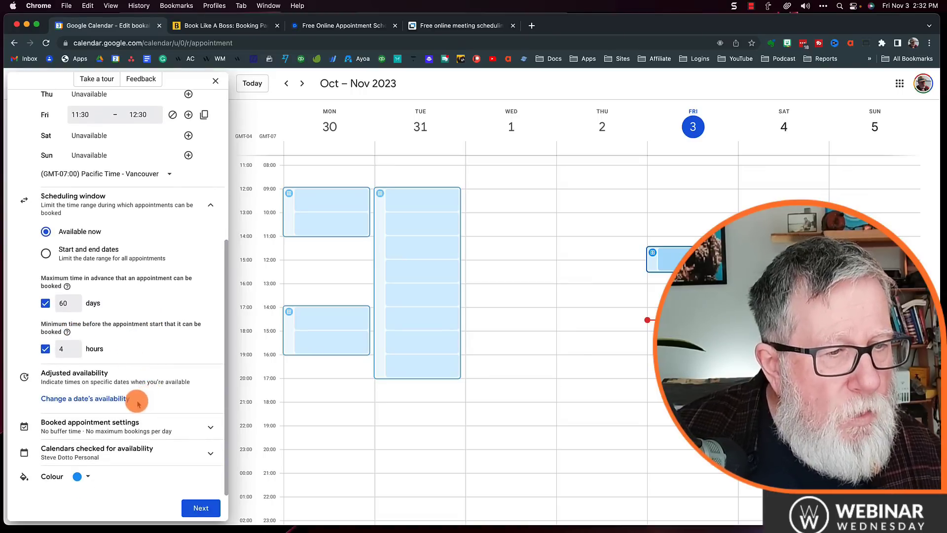
{"action": "left_click", "coordinate": [131, 406]}
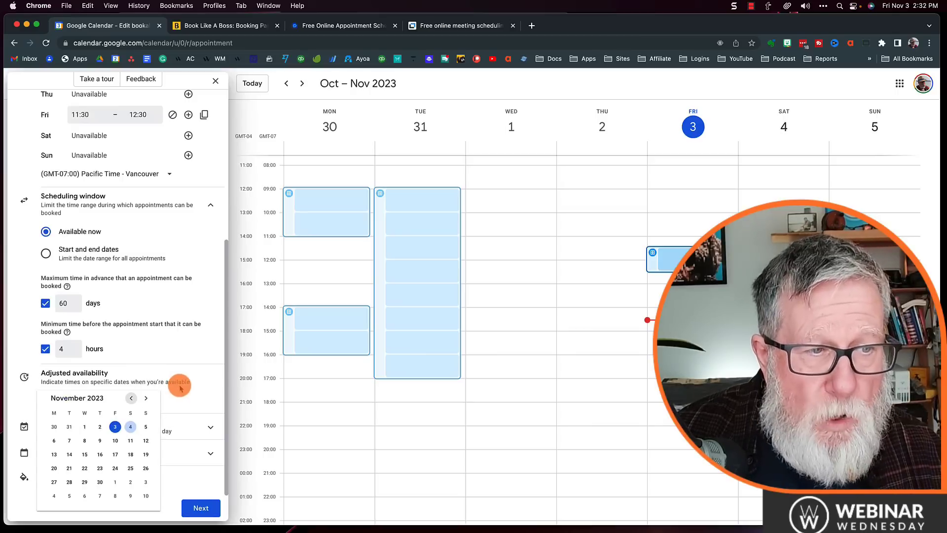
{"action": "left_click", "coordinate": [180, 387]}
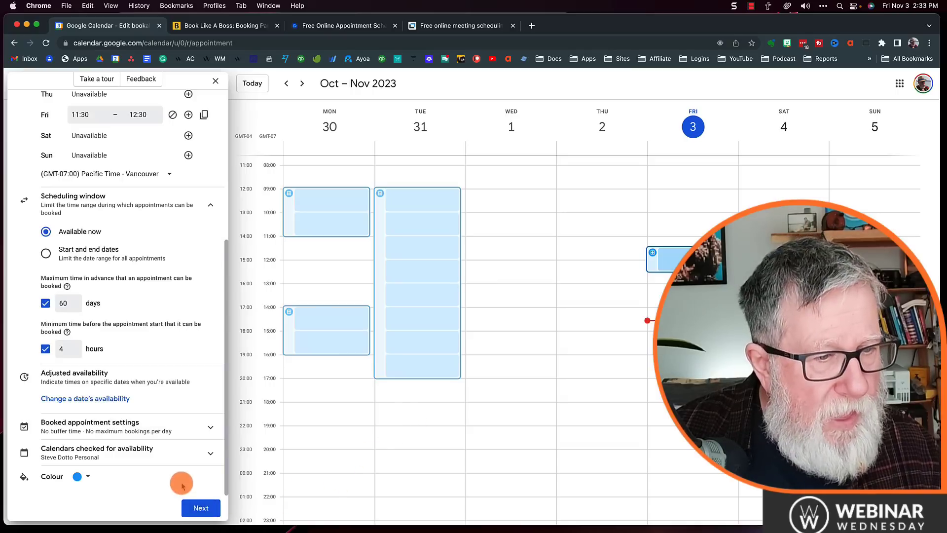
Step: Check the calendars used for availability conflicts, then continue to the booking page details
{"action": "left_click", "coordinate": [125, 451]}
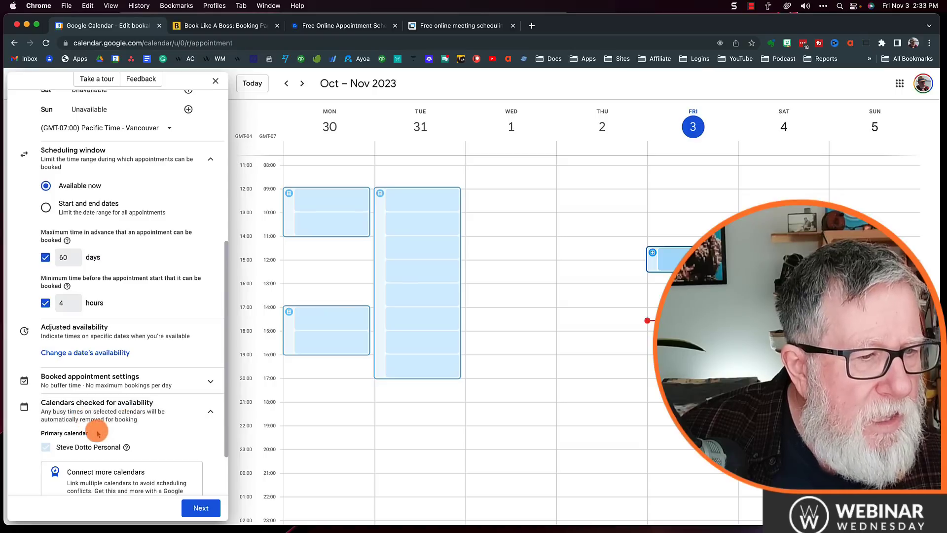
{"action": "scroll", "coordinate": [99, 432], "scroll_direction": "down", "scroll_amount": 3}
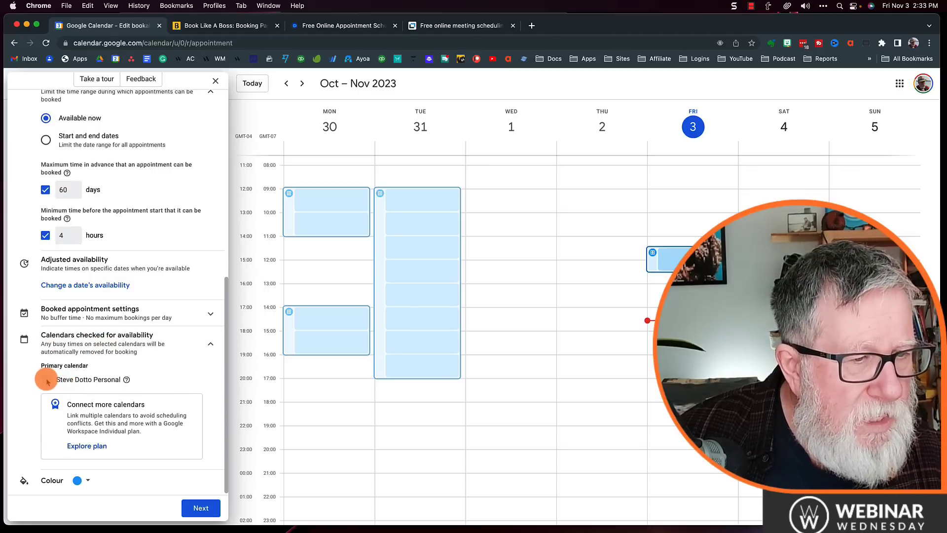
{"action": "scroll", "coordinate": [186, 358], "scroll_direction": "down", "scroll_amount": 1}
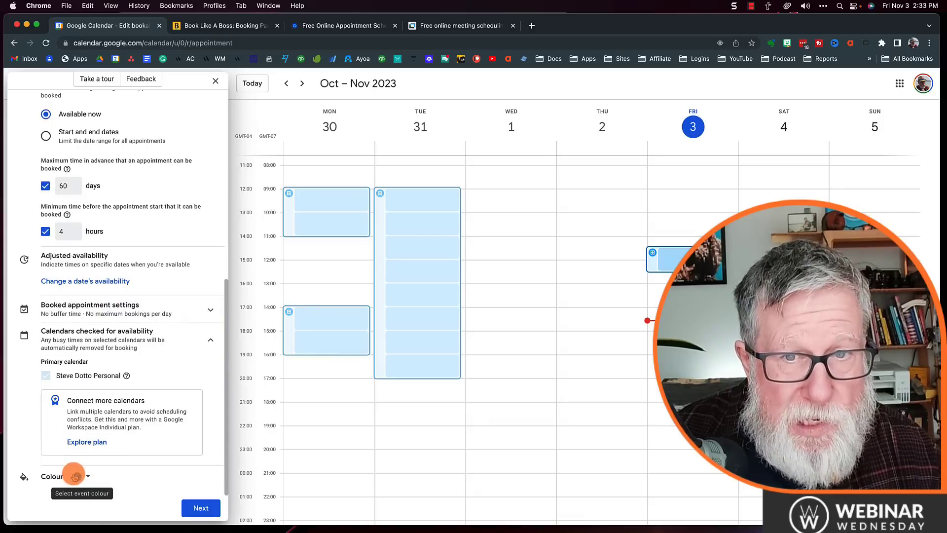
{"action": "left_click", "coordinate": [197, 510]}
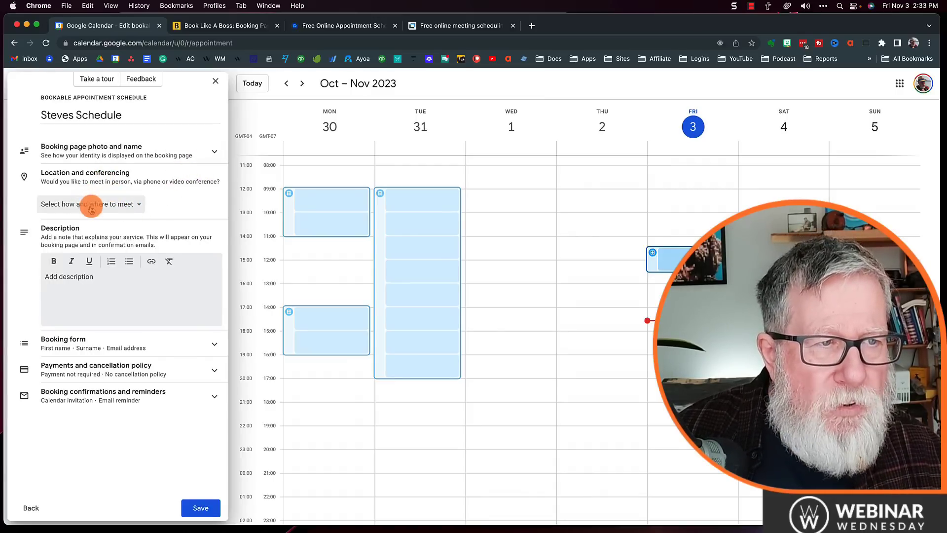
Step: Set the meeting location to 'None/to be specified later'
{"action": "left_click", "coordinate": [105, 206]}
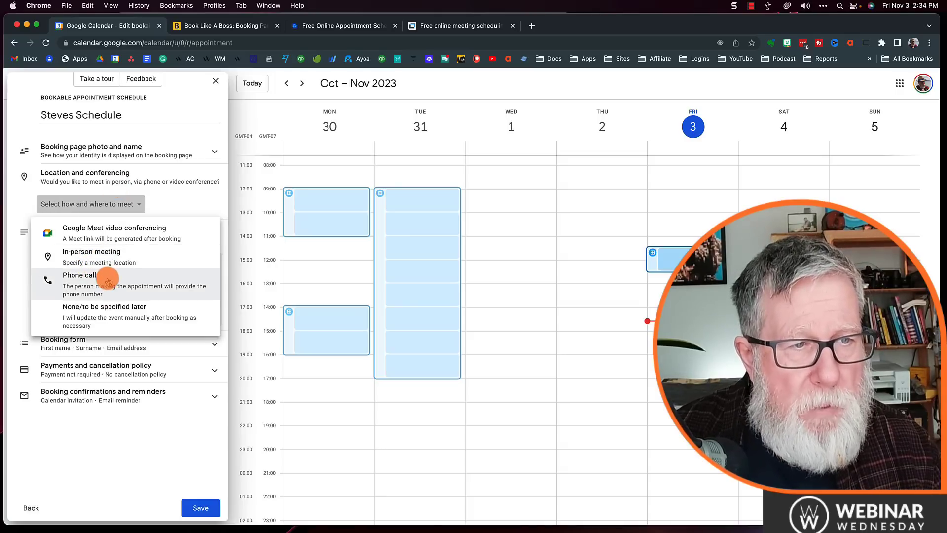
{"action": "left_click", "coordinate": [140, 321]}
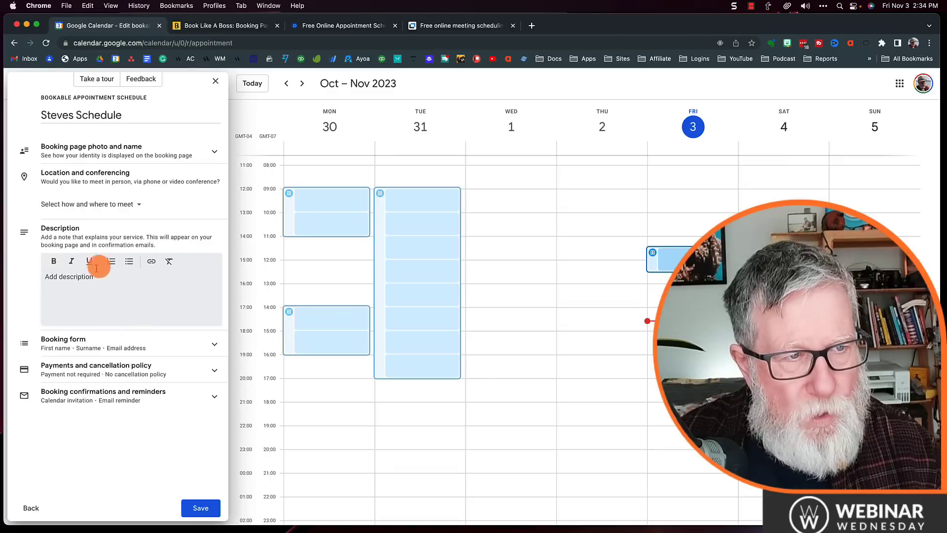
{"action": "left_click", "coordinate": [60, 285]}
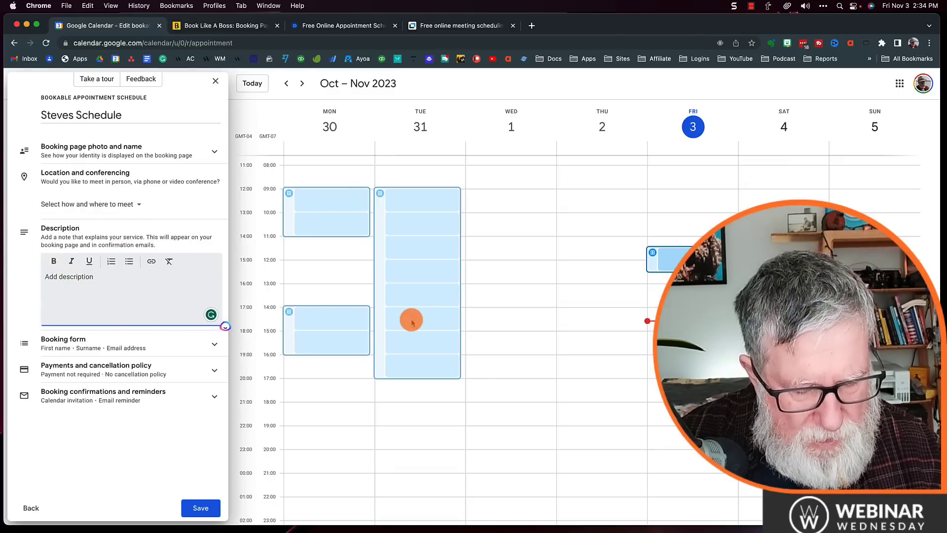
{"action": "type", "text": "#"}
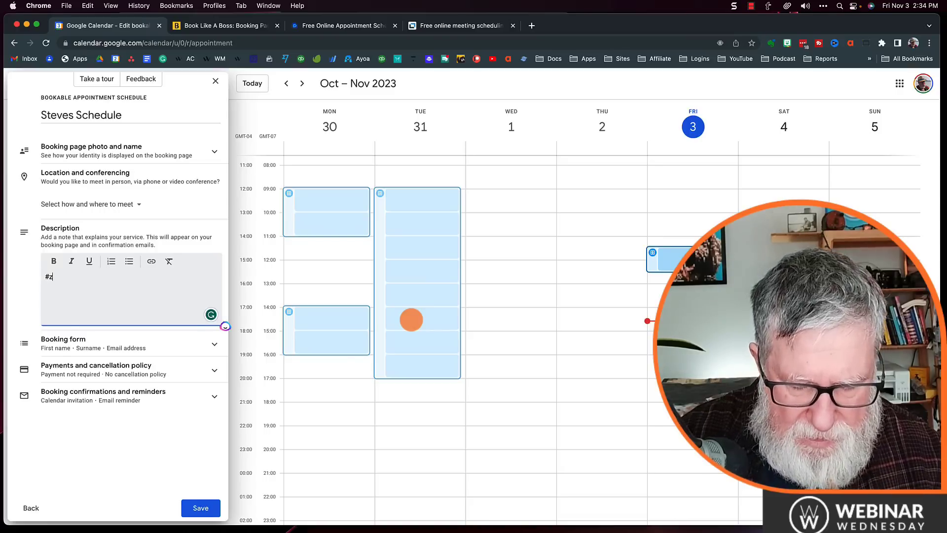
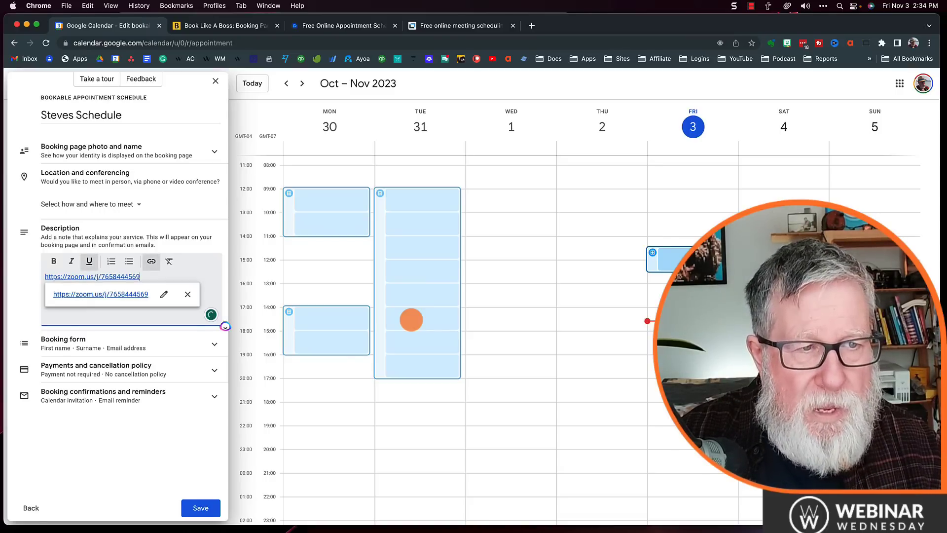
{"action": "key", "text": "Return"}
{"action": "type", "text": "Mee"}
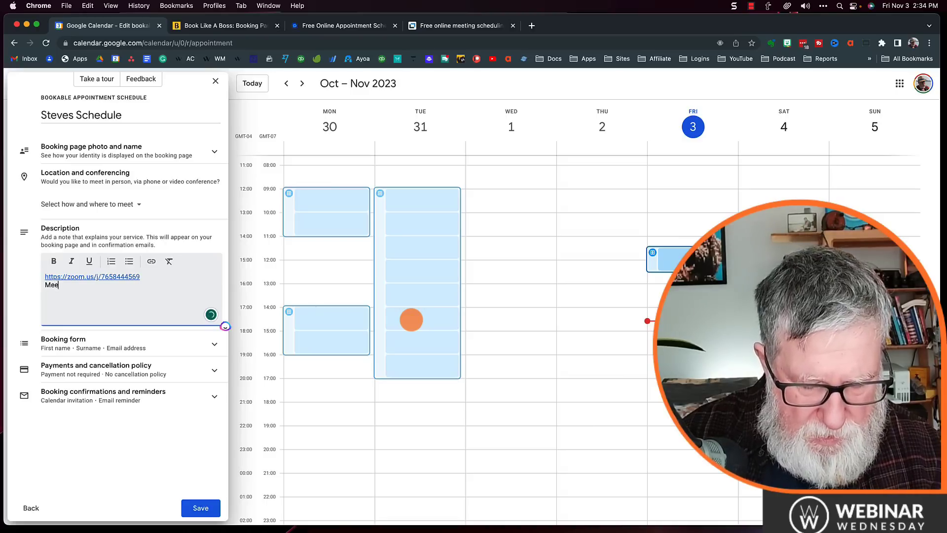
{"action": "type", "text": "t me here at "}
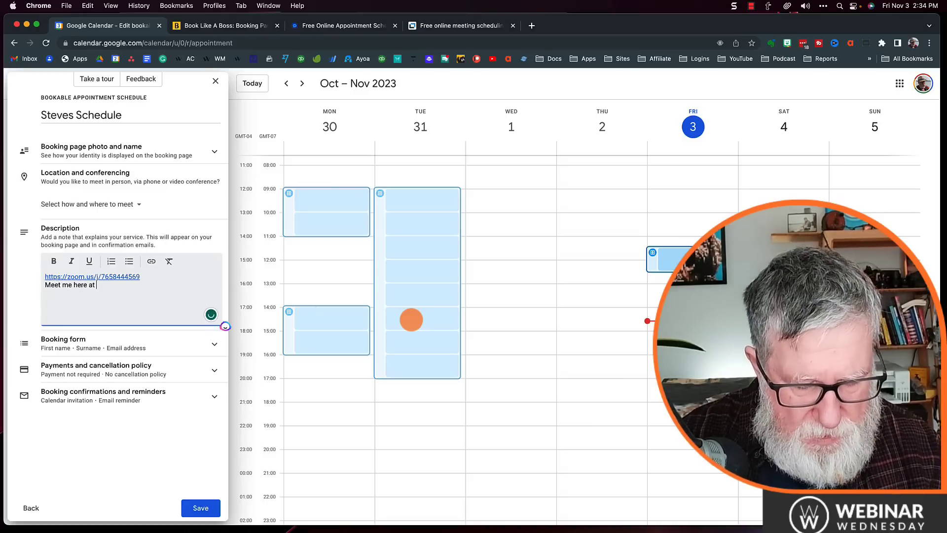
{"action": "type", "text": "zoom"}
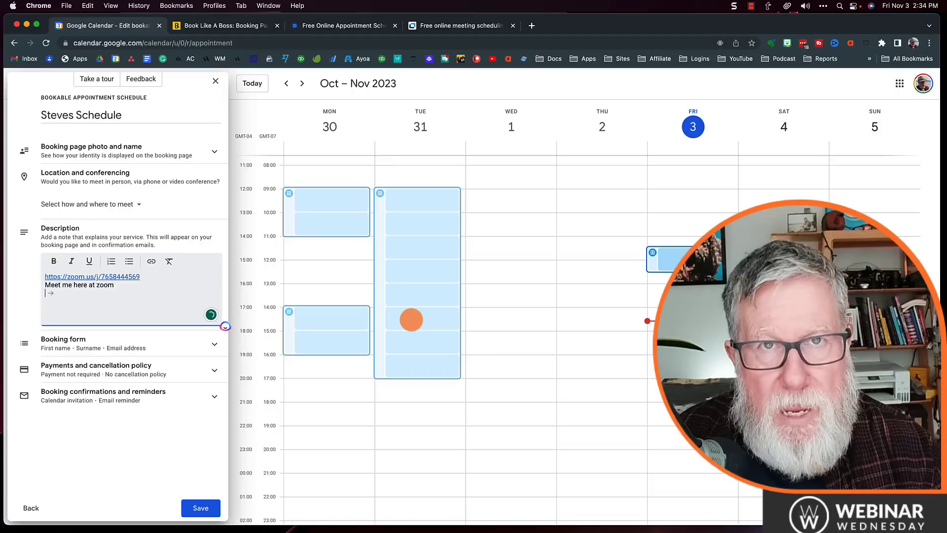
Step: Add a required custom booking form question 'favourite Hockey Team'
{"action": "left_click", "coordinate": [154, 344]}
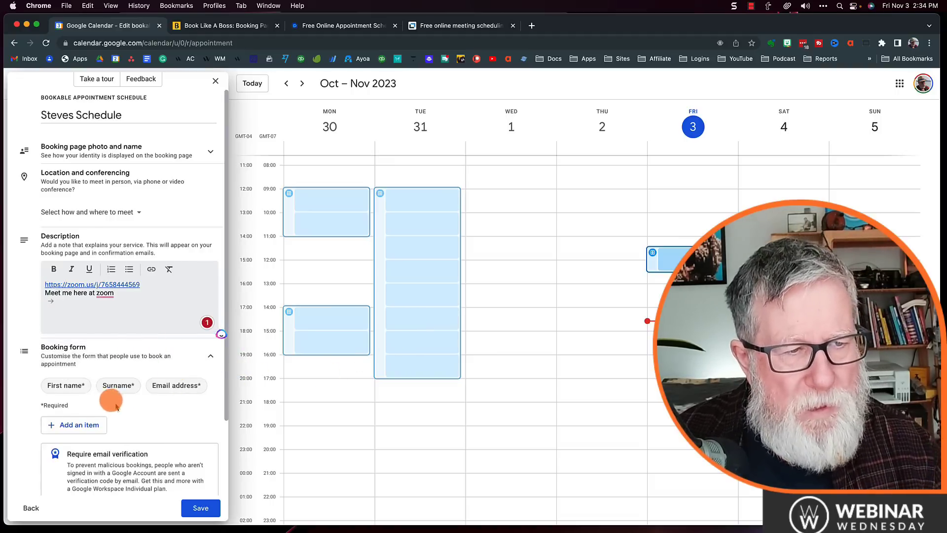
{"action": "left_click", "coordinate": [92, 427]}
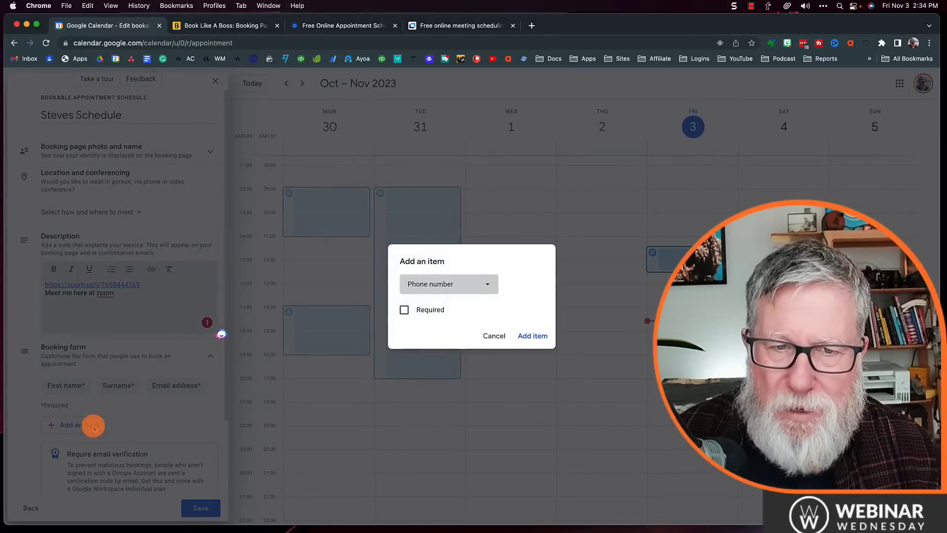
{"action": "left_click", "coordinate": [472, 287]}
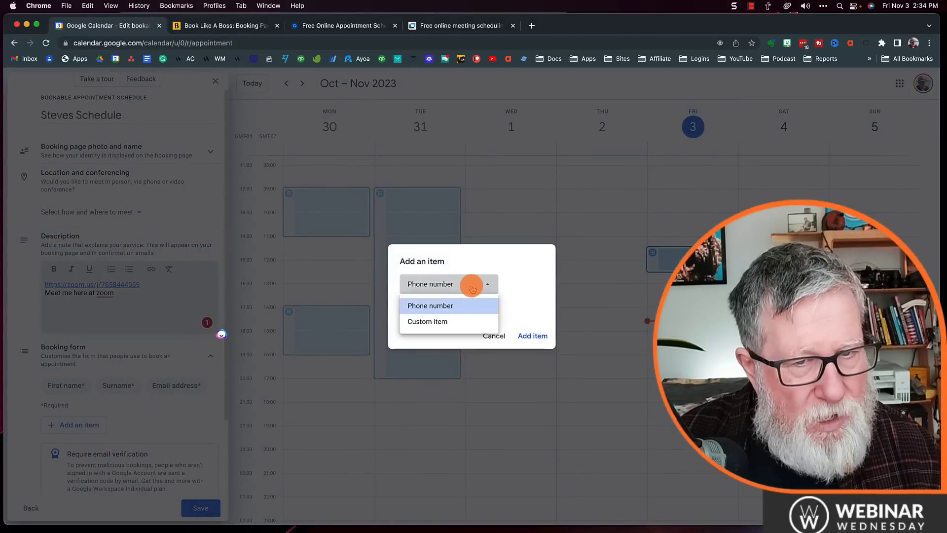
{"action": "left_click", "coordinate": [445, 321]}
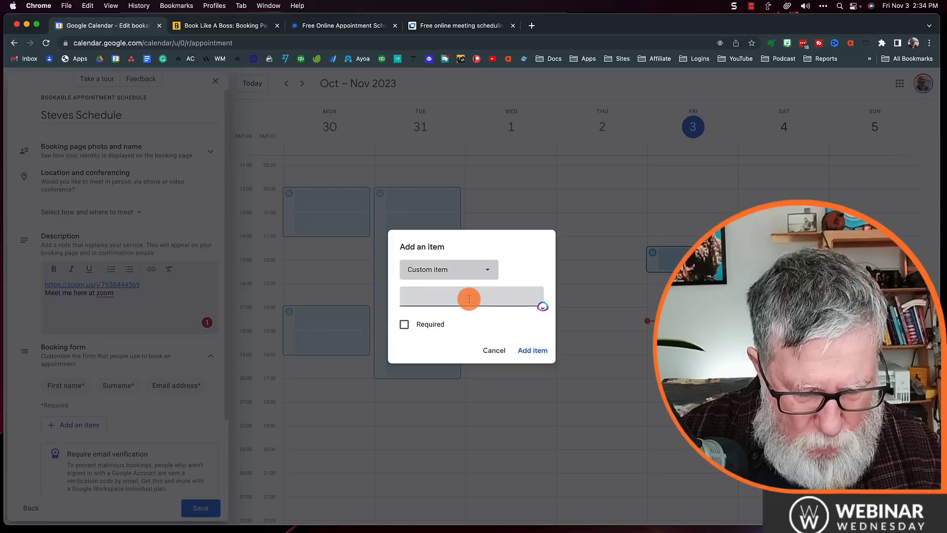
{"action": "left_click", "coordinate": [469, 299]}
{"action": "type", "text": "favourite Hockey Team"}
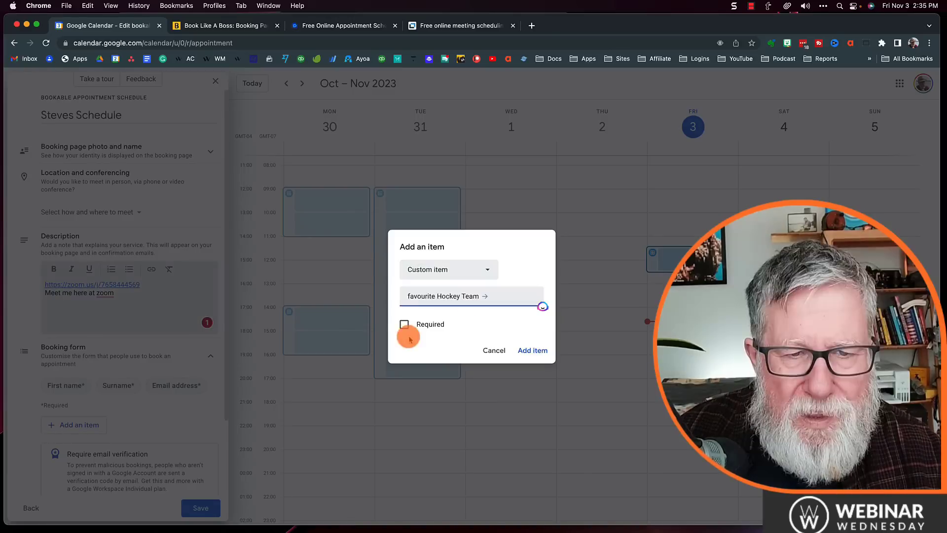
{"action": "left_click", "coordinate": [404, 324]}
{"action": "left_click", "coordinate": [536, 351]}
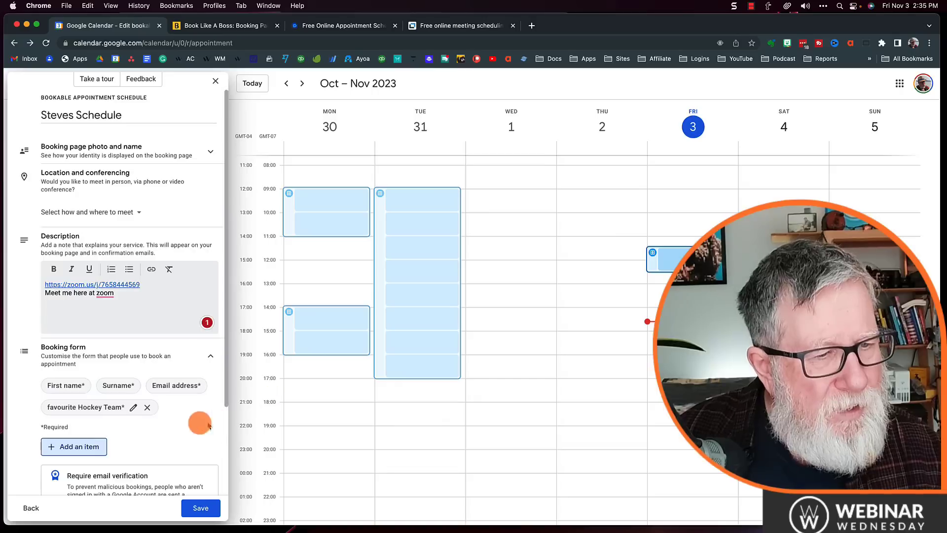
{"action": "scroll", "coordinate": [140, 418], "scroll_direction": "down", "scroll_amount": 3}
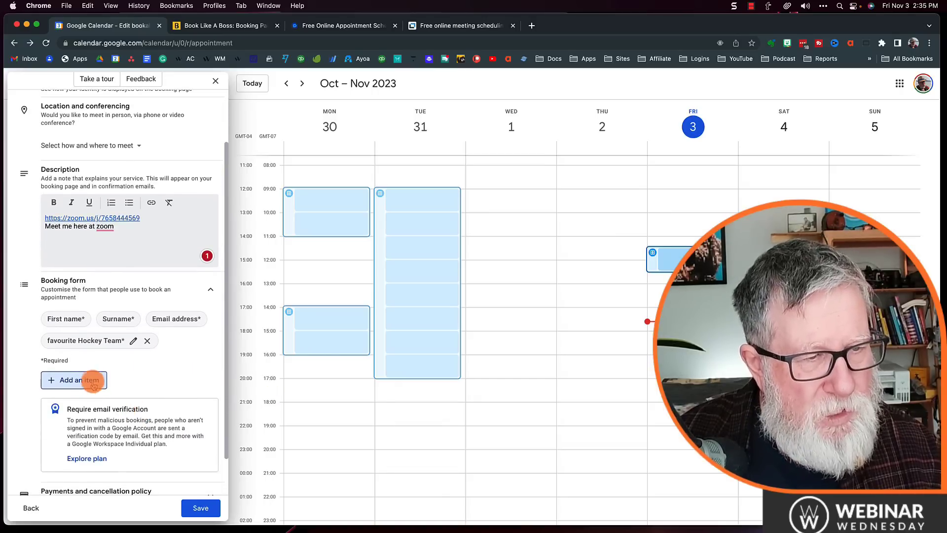
Step: Add an optional Phone number field to the booking form
{"action": "left_click", "coordinate": [92, 380]}
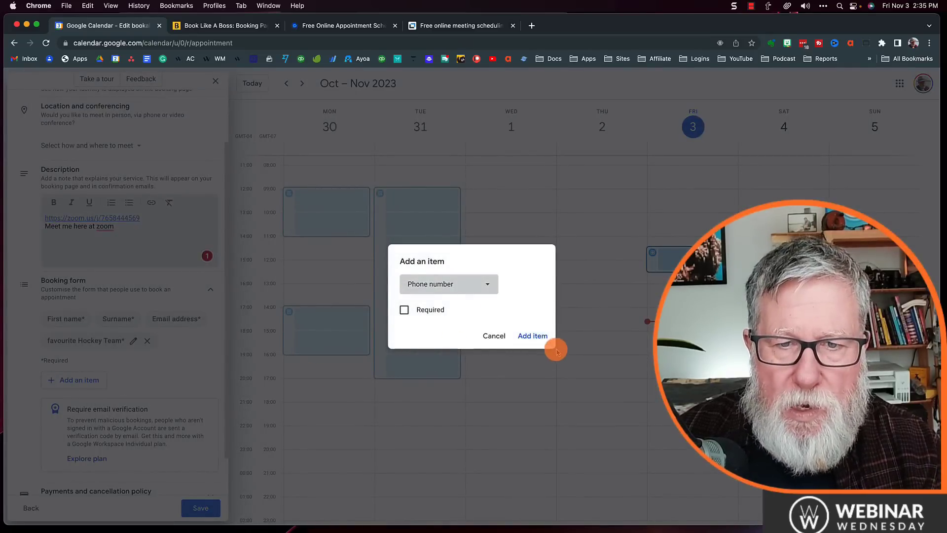
{"action": "left_click", "coordinate": [537, 337]}
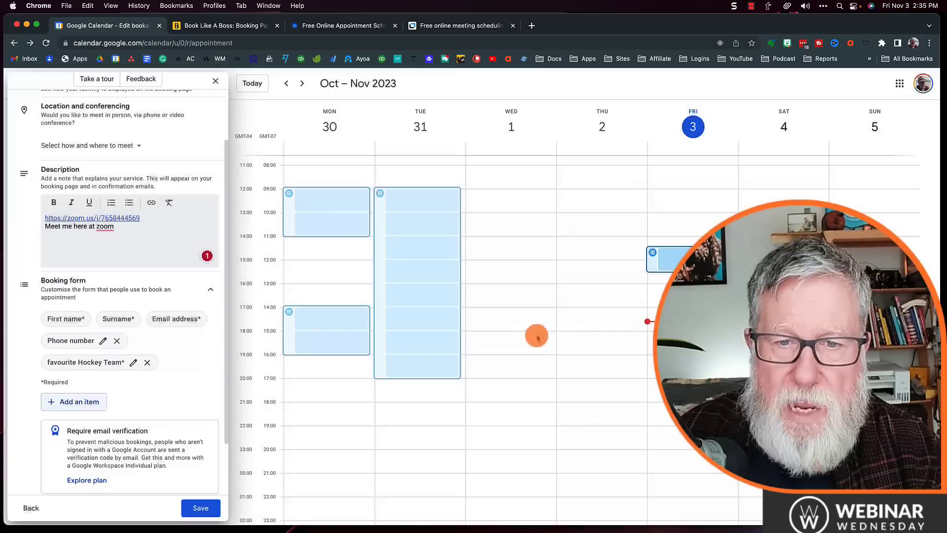
{"action": "scroll", "coordinate": [186, 444], "scroll_direction": "down", "scroll_amount": 3}
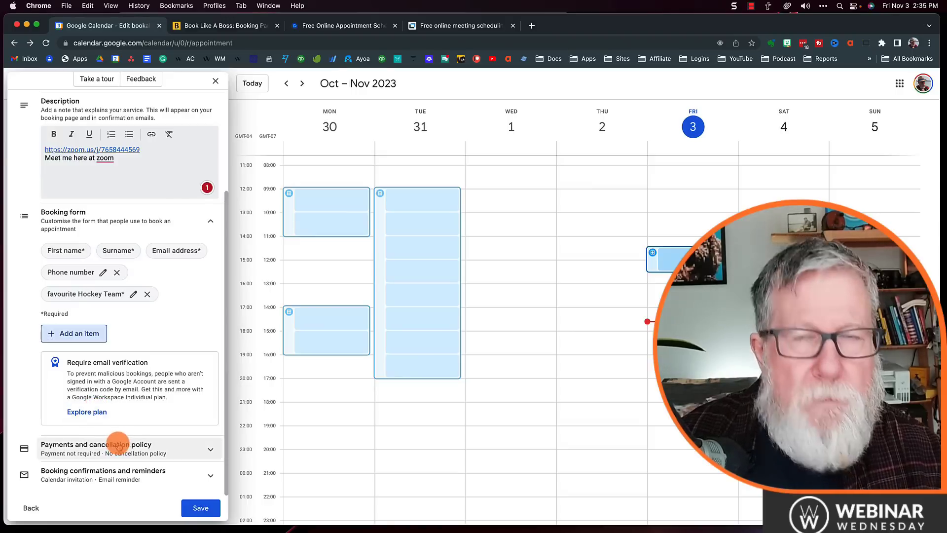
Step: Review payment, cancellation and confirmation settings, keeping calendar invitations on, and save the schedule
{"action": "left_click", "coordinate": [119, 445]}
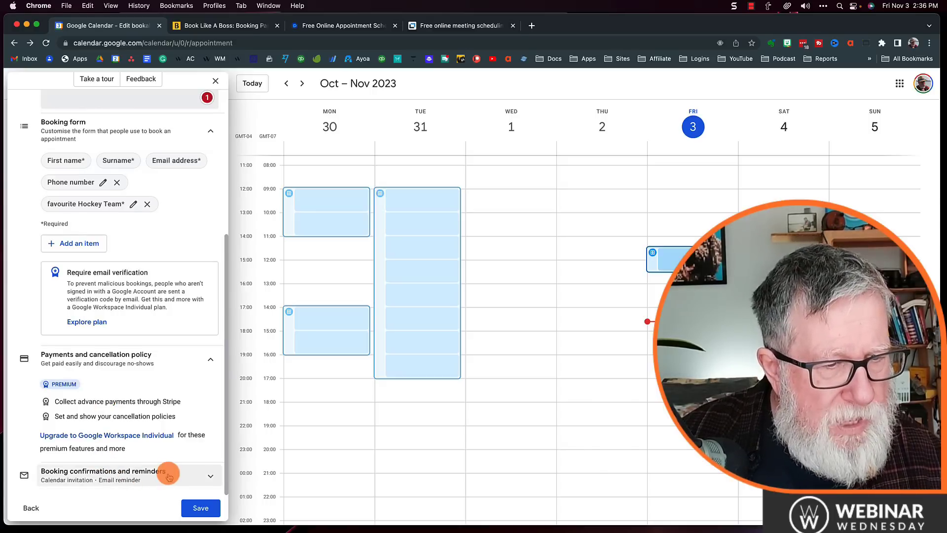
{"action": "left_click", "coordinate": [129, 475]}
{"action": "scroll", "coordinate": [148, 475], "scroll_direction": "down", "scroll_amount": 5}
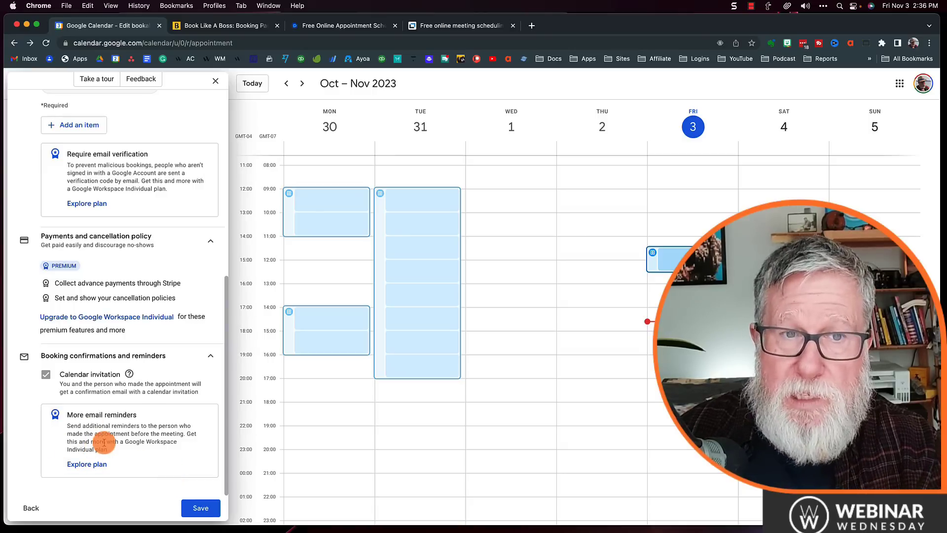
{"action": "left_click", "coordinate": [205, 510]}
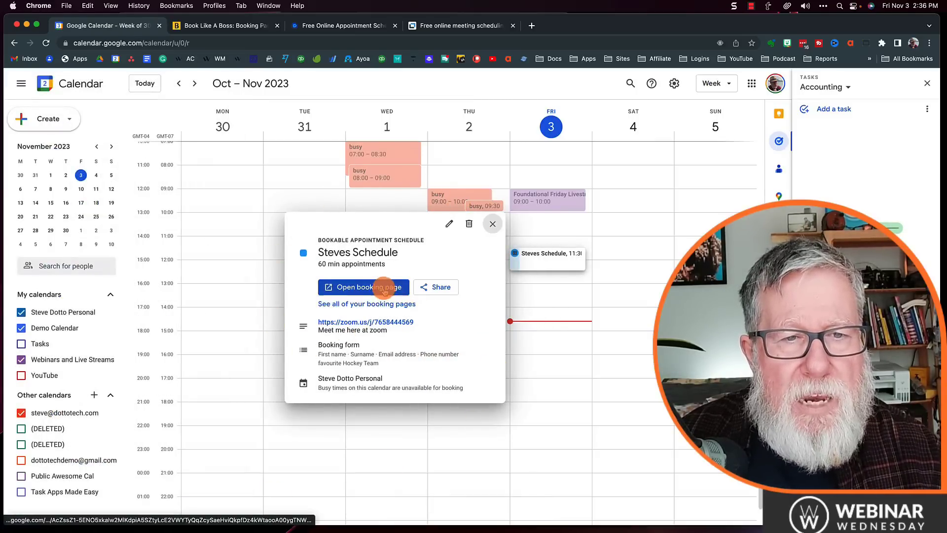
Step: Open the public booking page, try the Tuesday 7 November 10:00 slot, test validation, then cancel
{"action": "left_click", "coordinate": [345, 286]}
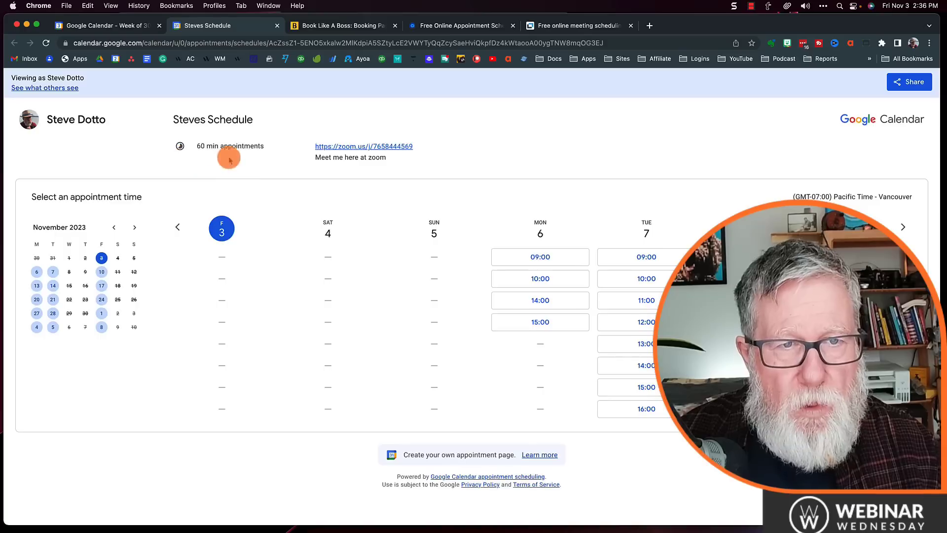
{"action": "left_click", "coordinate": [654, 279]}
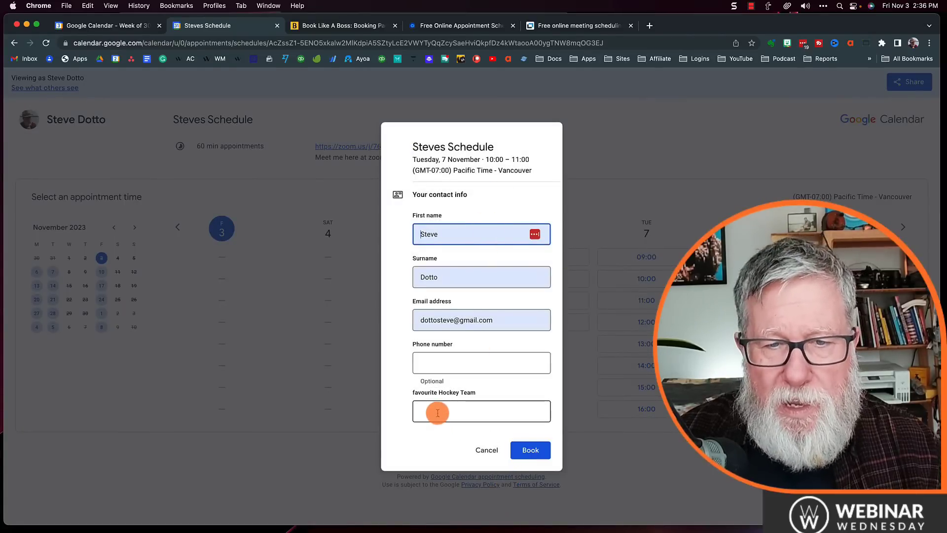
{"action": "left_click", "coordinate": [552, 449]}
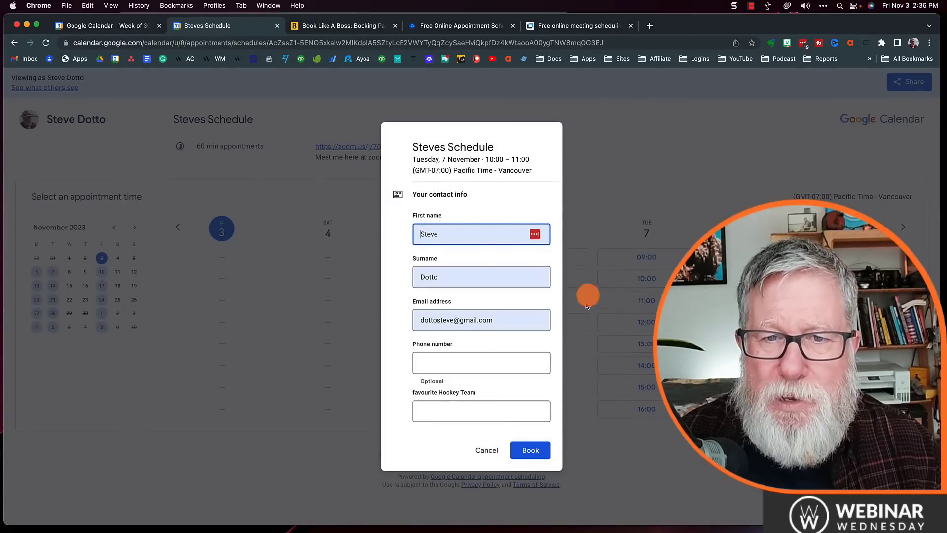
{"action": "left_click", "coordinate": [487, 450]}
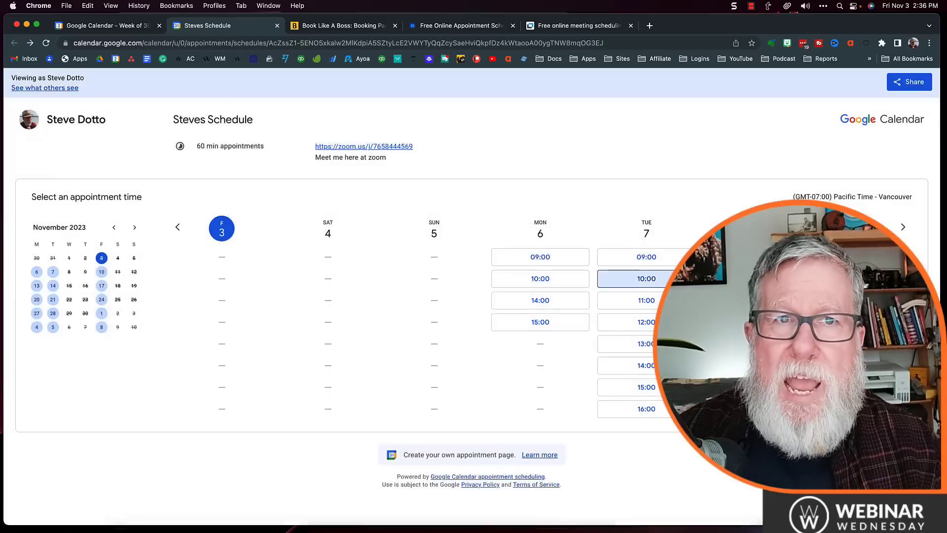